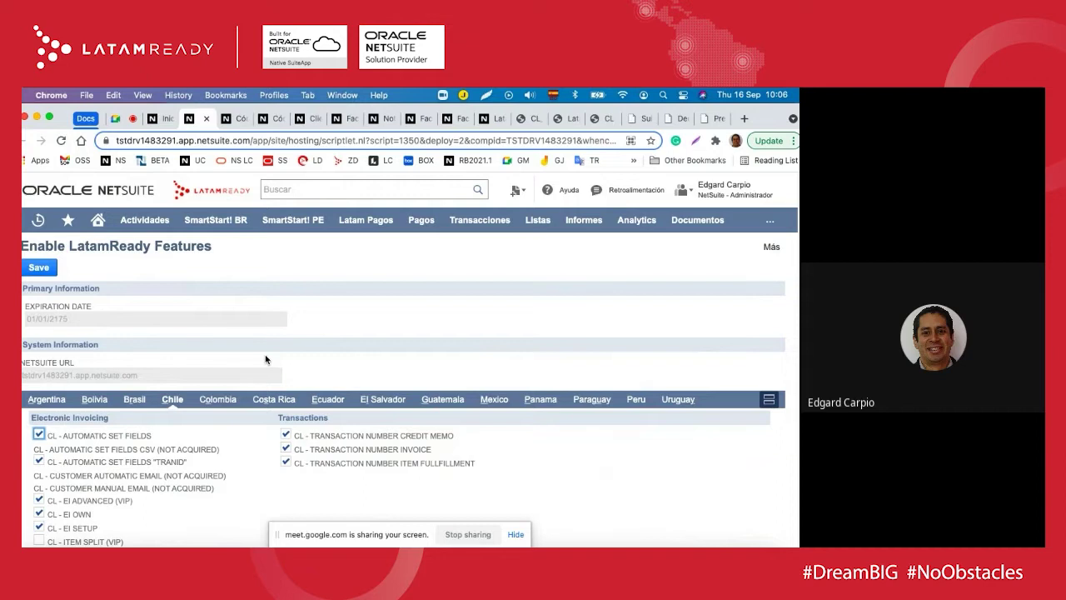
Step: Open the Códigos de impuestos list for Chile and review its tax codes and rates
left_click(238, 118)
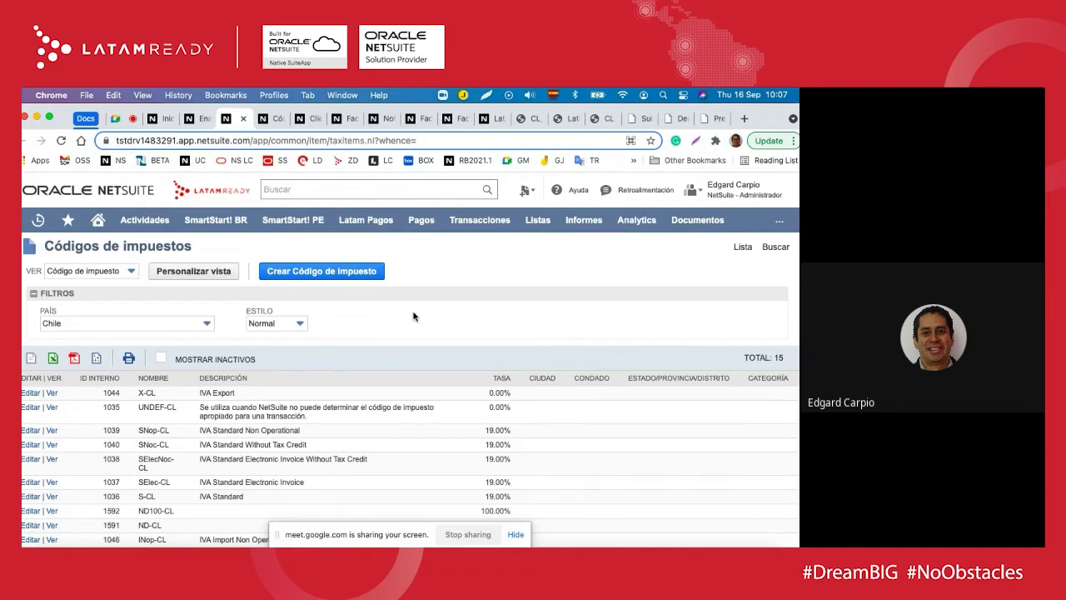
scroll(419, 408, "down", 2)
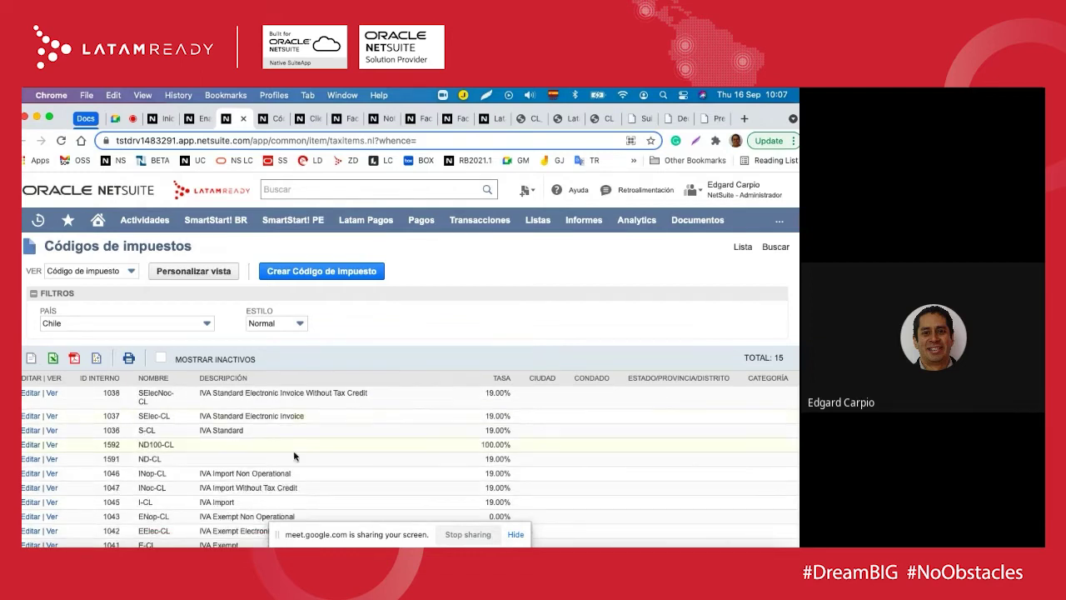
scroll(203, 429, "up", 2)
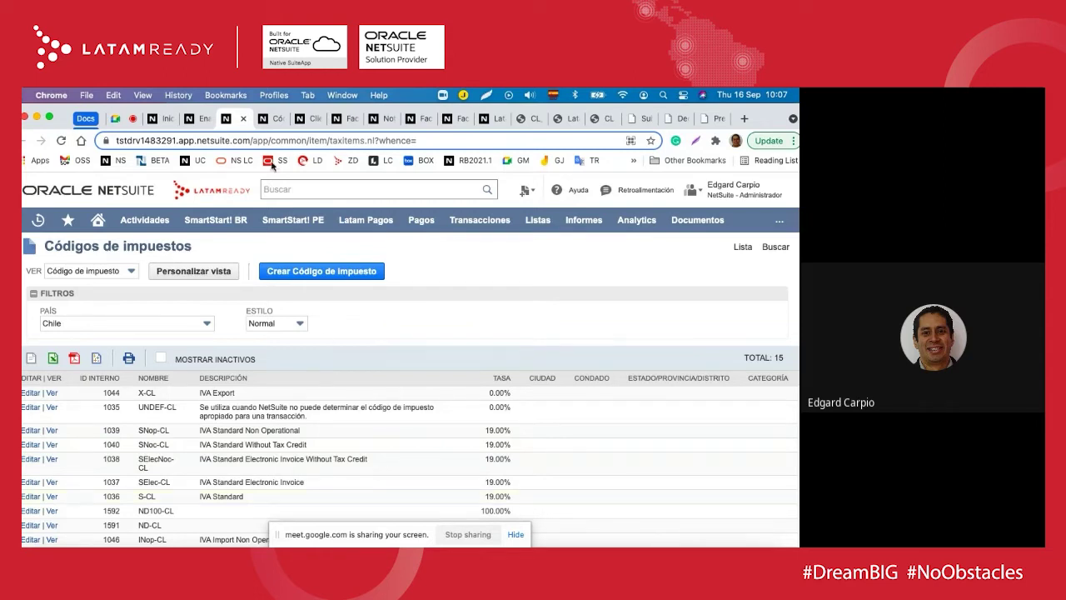
Step: Open the Códigos de retención de impuestos list and examine the Chilean withholding codes with their descriptions, rates and types
left_click(269, 124)
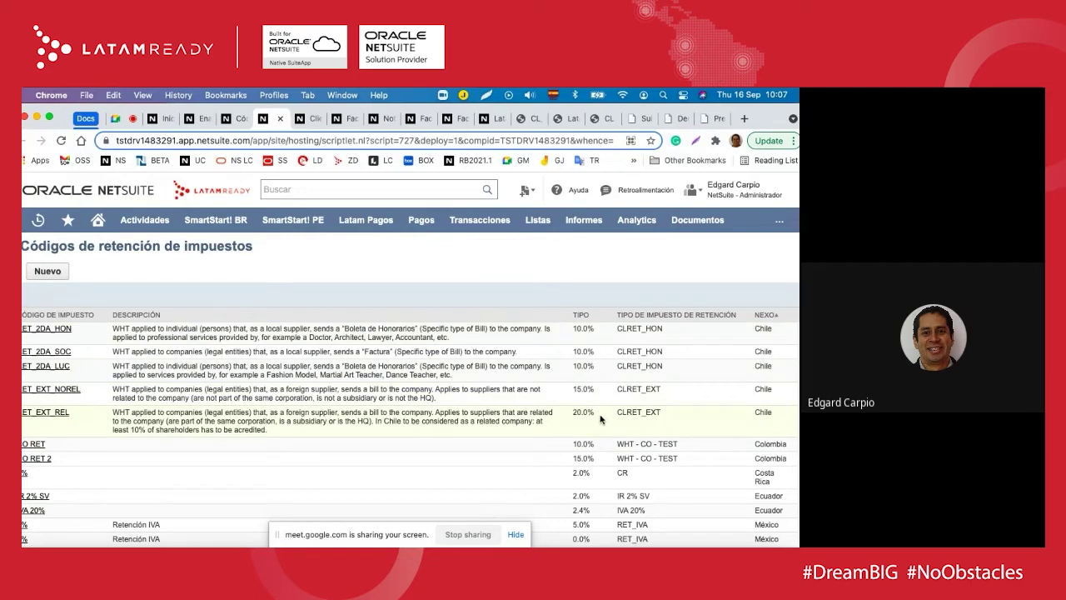
left_click_drag(601, 418, 568, 405)
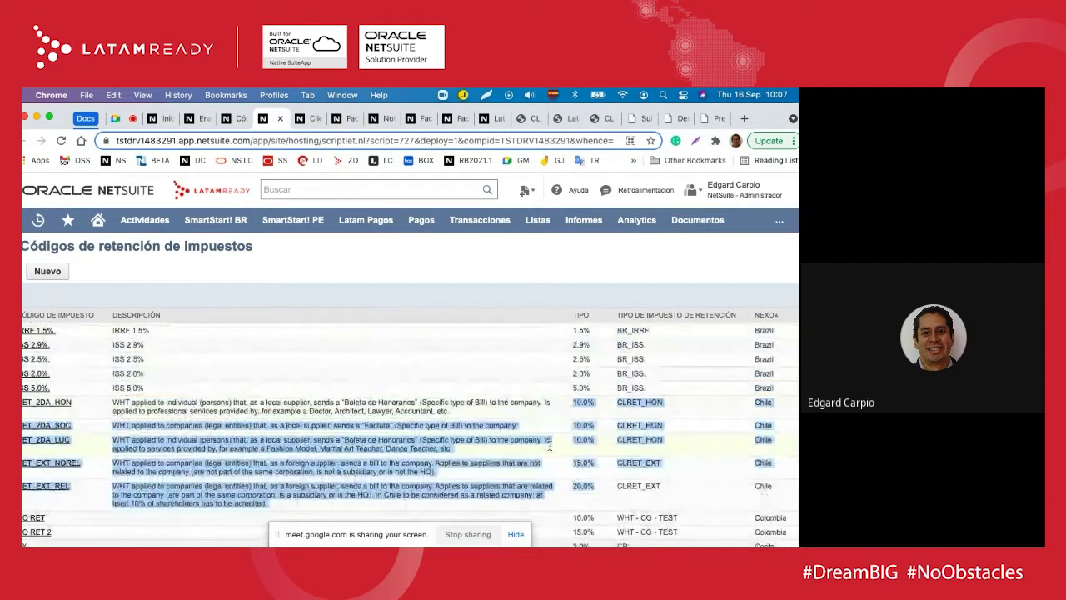
scroll(550, 446, "up", 1)
scroll(549, 446, "down", 3)
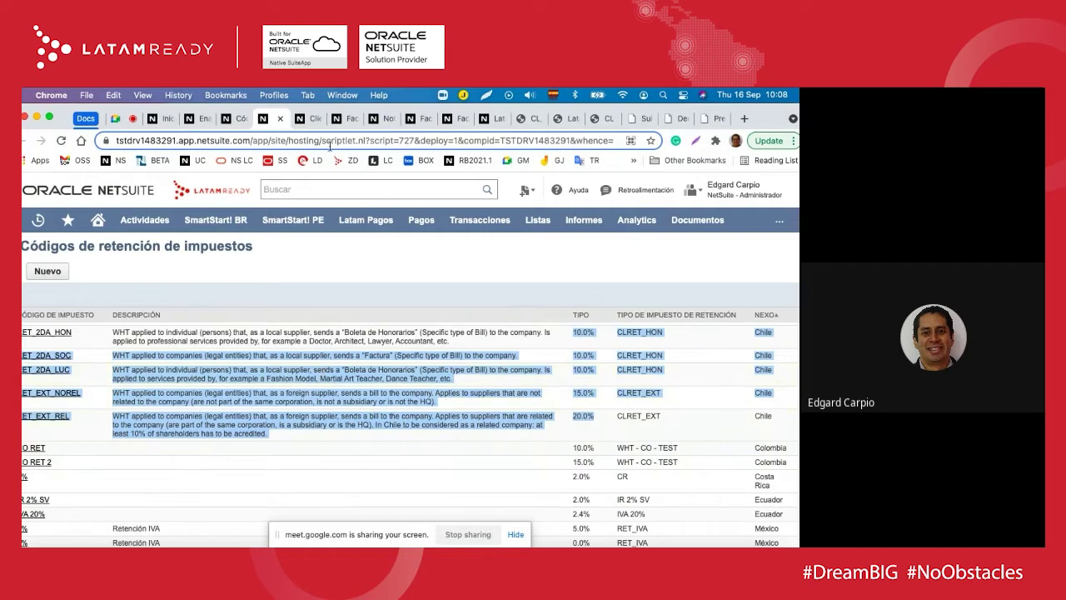
Step: Open the Chilean test customer record and examine its Localizacion fields, including taxpayer registration number, entity country and entity country code
left_click(308, 121)
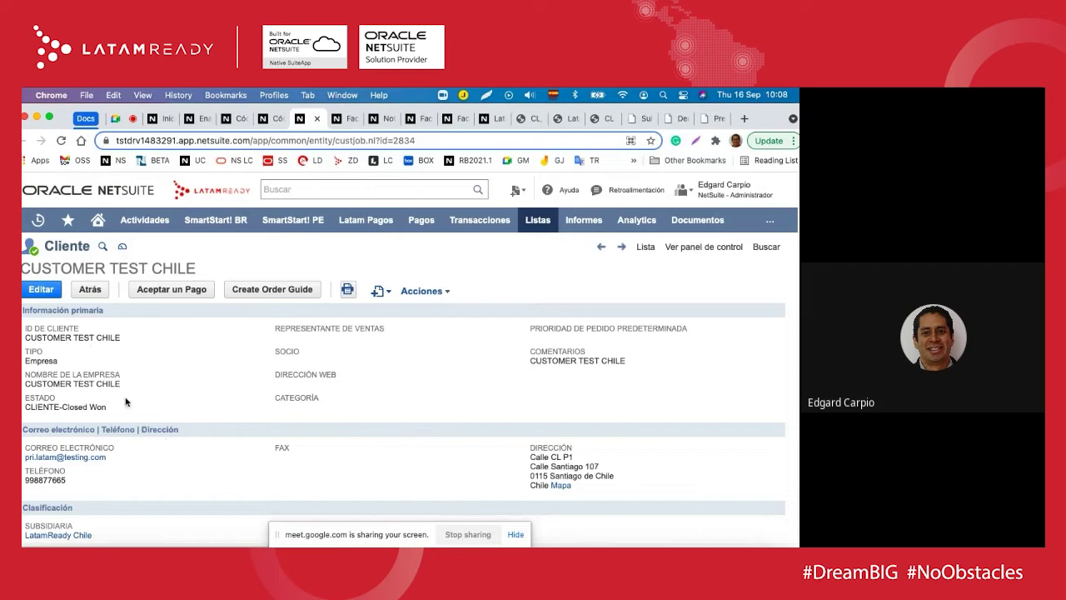
scroll(189, 437, "down", 1)
scroll(255, 419, "down", 5)
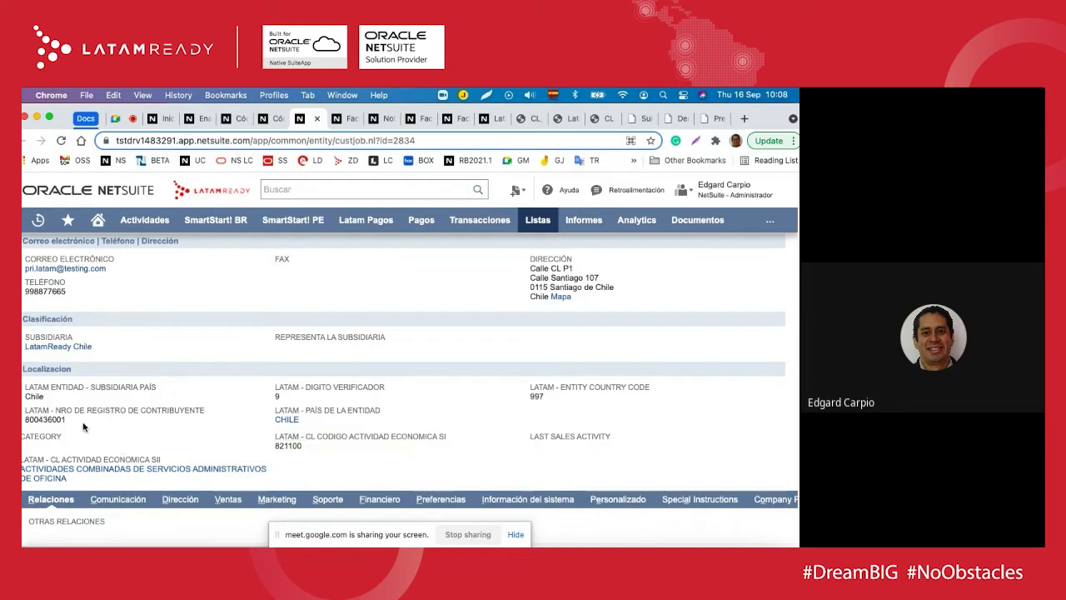
left_click_drag(82, 423, 23, 421)
left_click(322, 425)
left_click_drag(321, 426, 275, 421)
left_click_drag(548, 401, 528, 399)
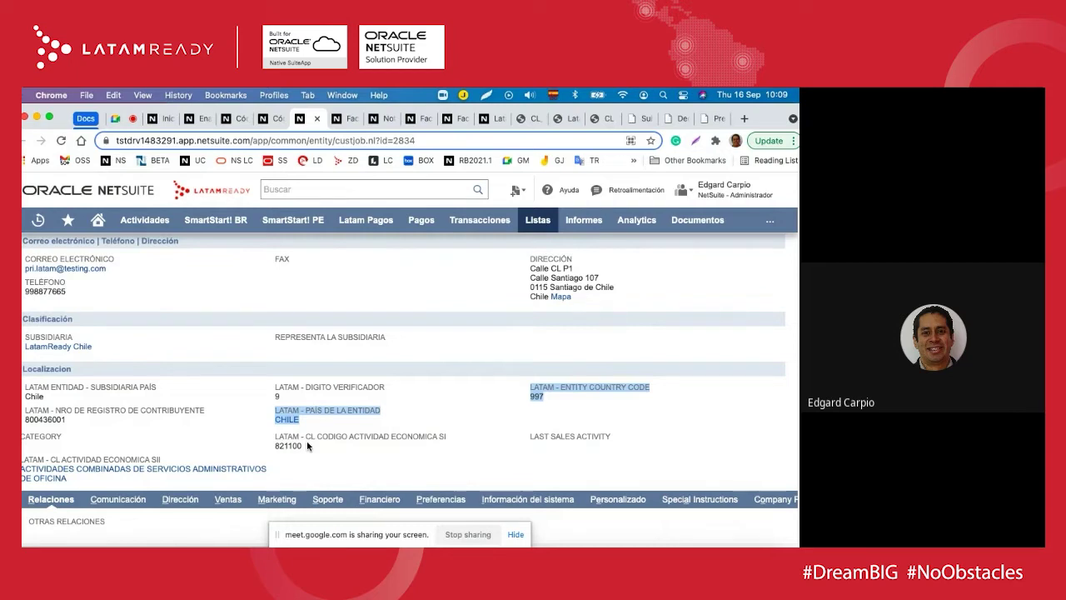
scroll(307, 444, "down", 1)
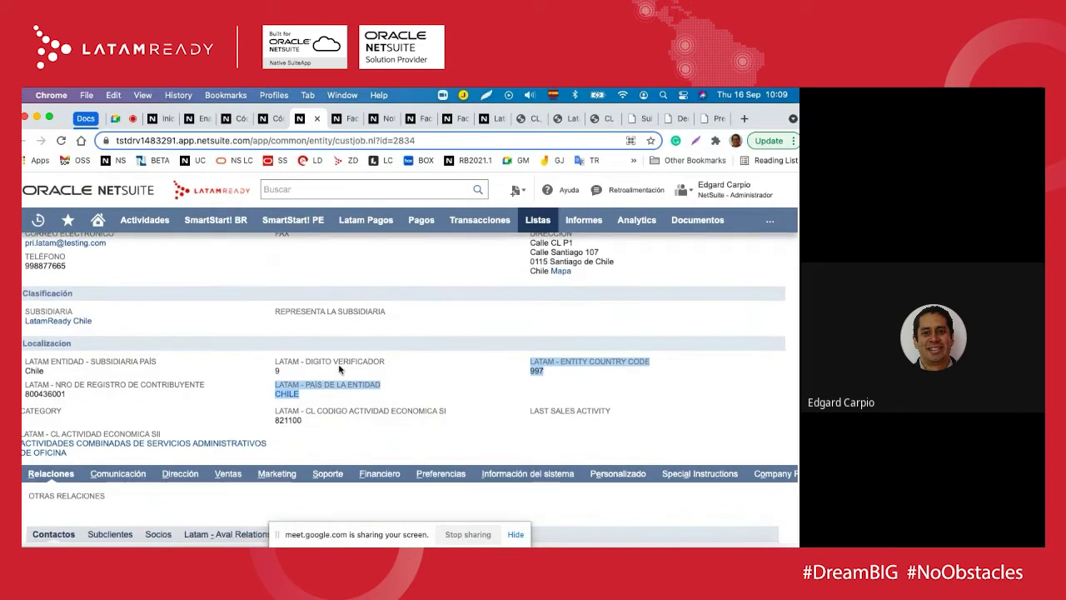
scroll(319, 406, "up", 5)
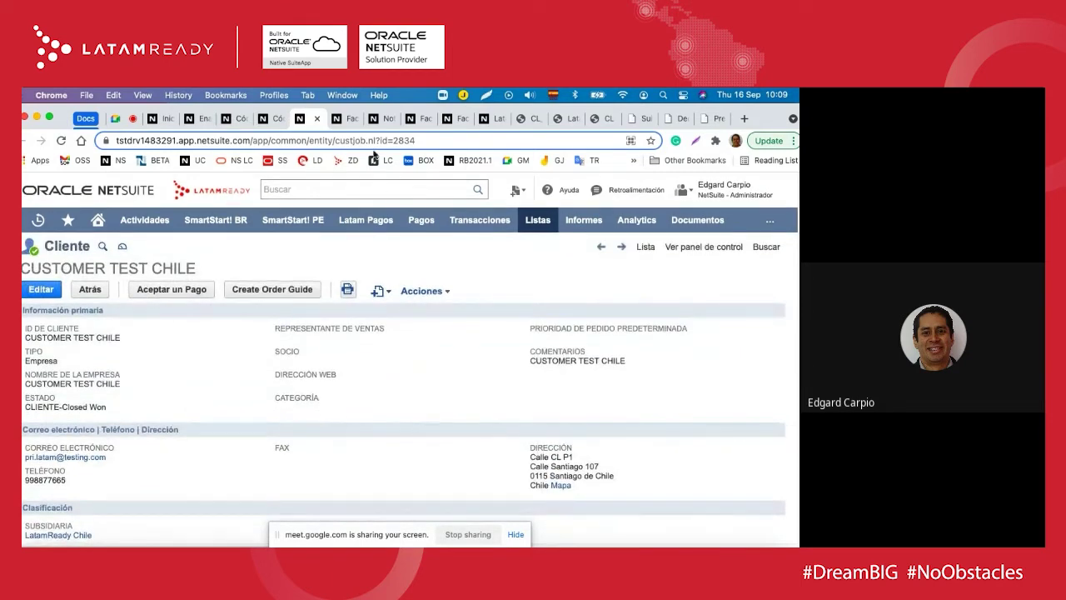
Step: Open the Chilean test customer's sales invoice and review its fiscal document type, payment method, preprinted number and item line
left_click(341, 120)
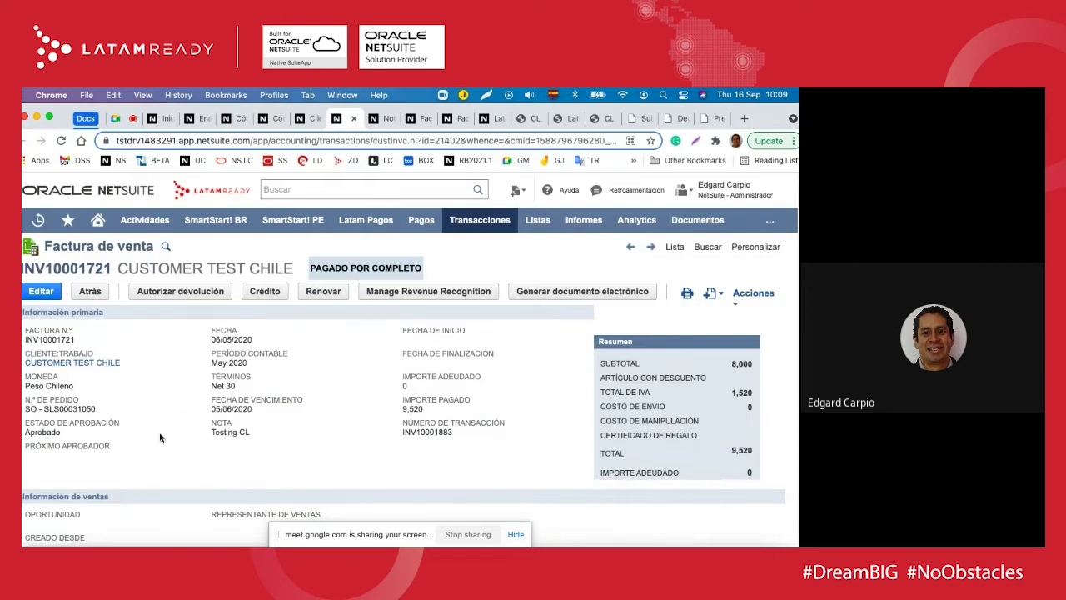
scroll(358, 471, "down", 5)
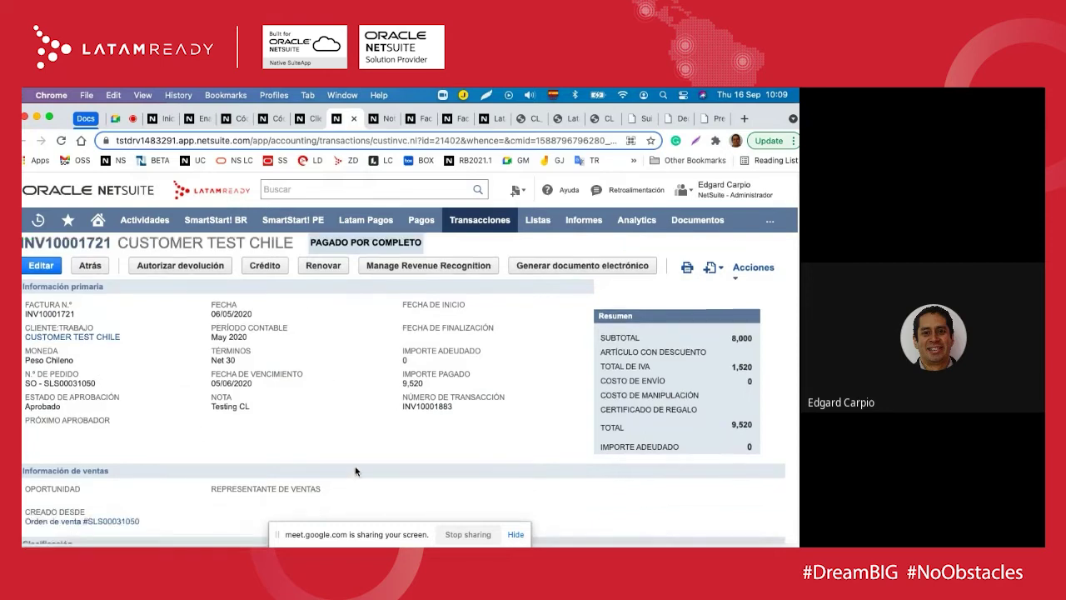
scroll(353, 471, "up", 1)
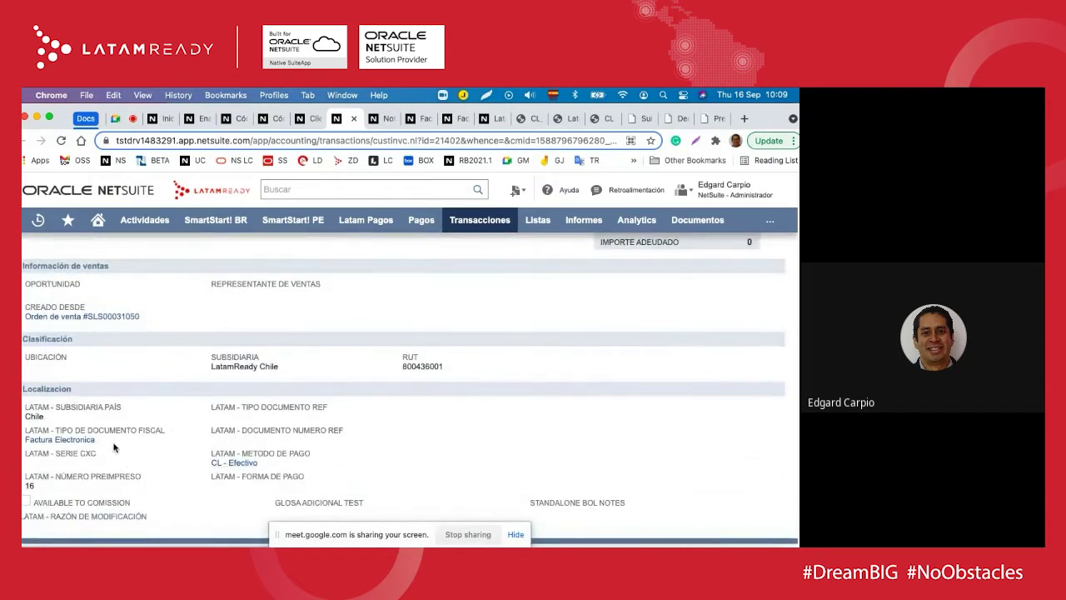
left_click_drag(122, 447, 23, 426)
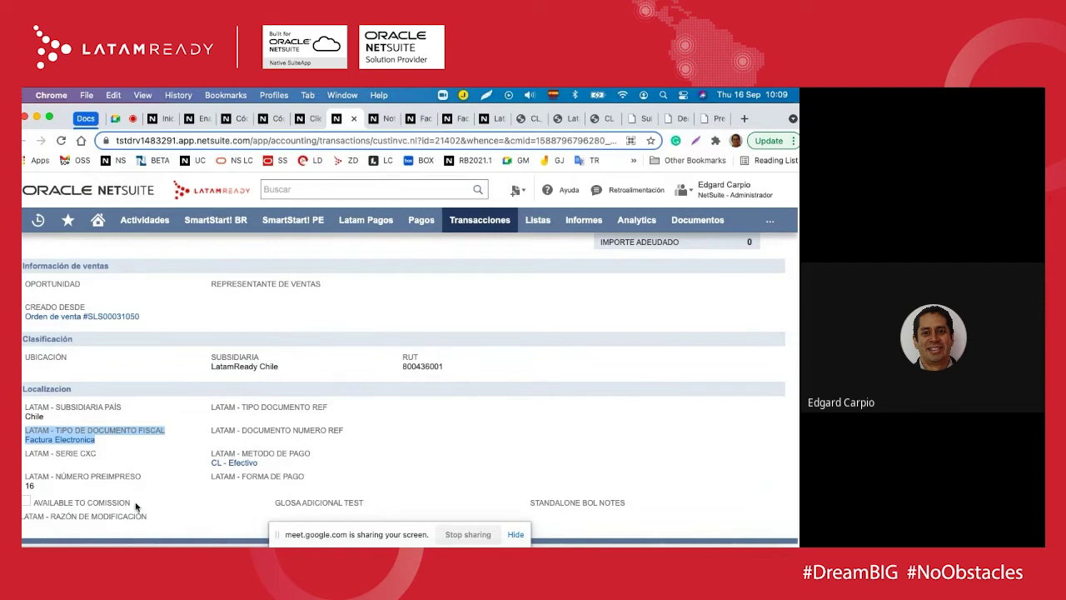
left_click_drag(276, 465, 209, 452)
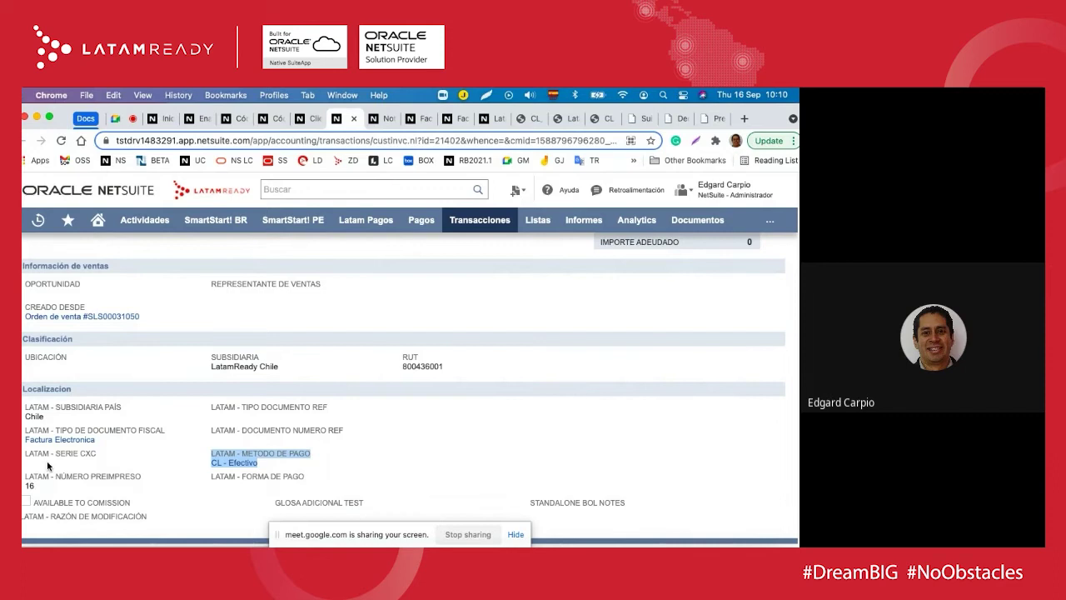
scroll(47, 466, "down", 1)
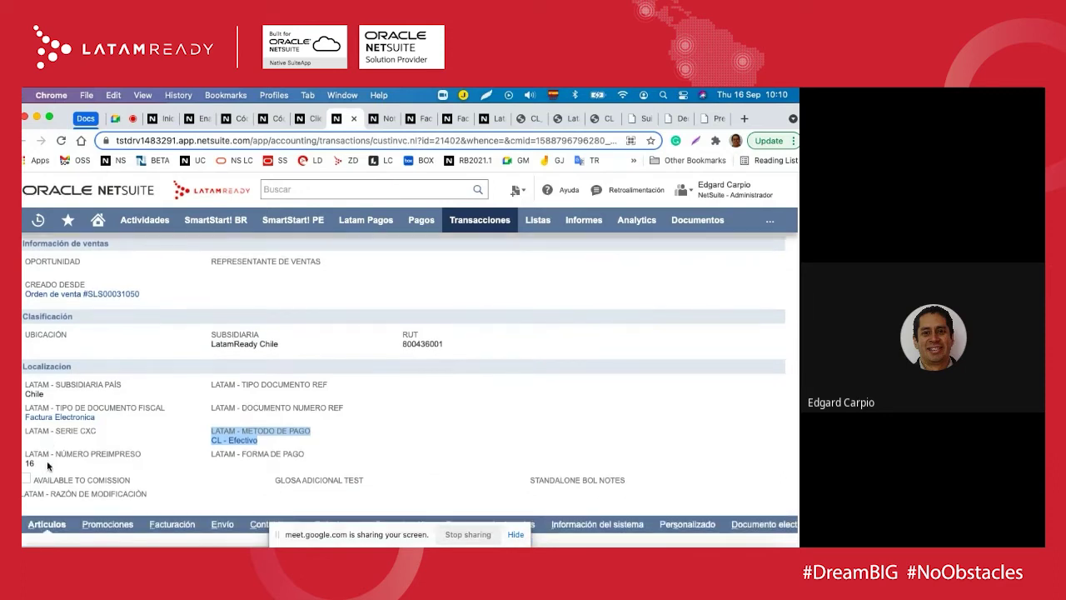
scroll(48, 466, "down", 5)
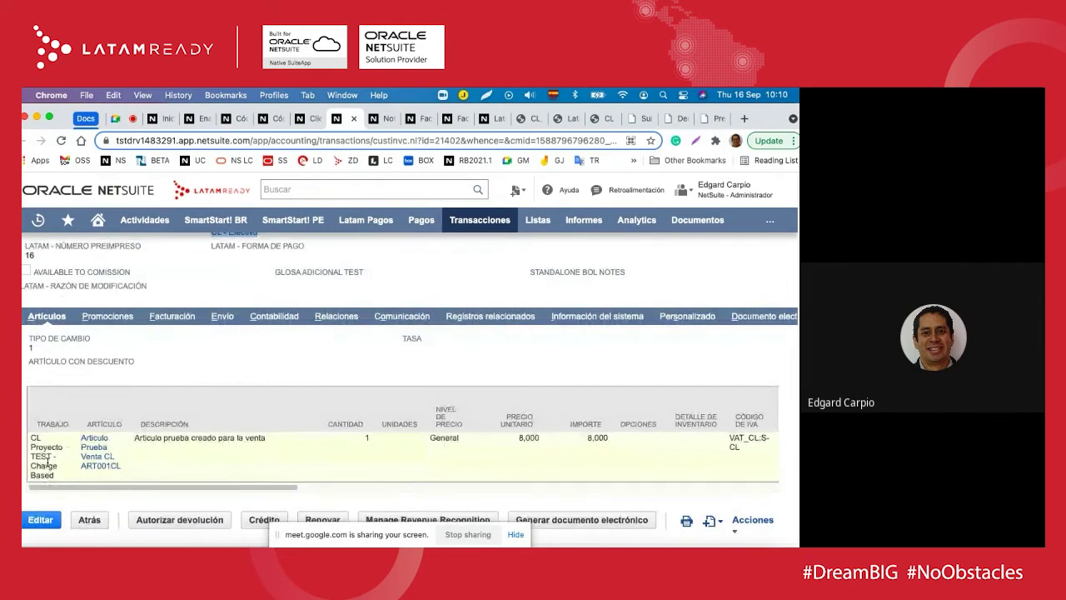
scroll(47, 466, "up", 6)
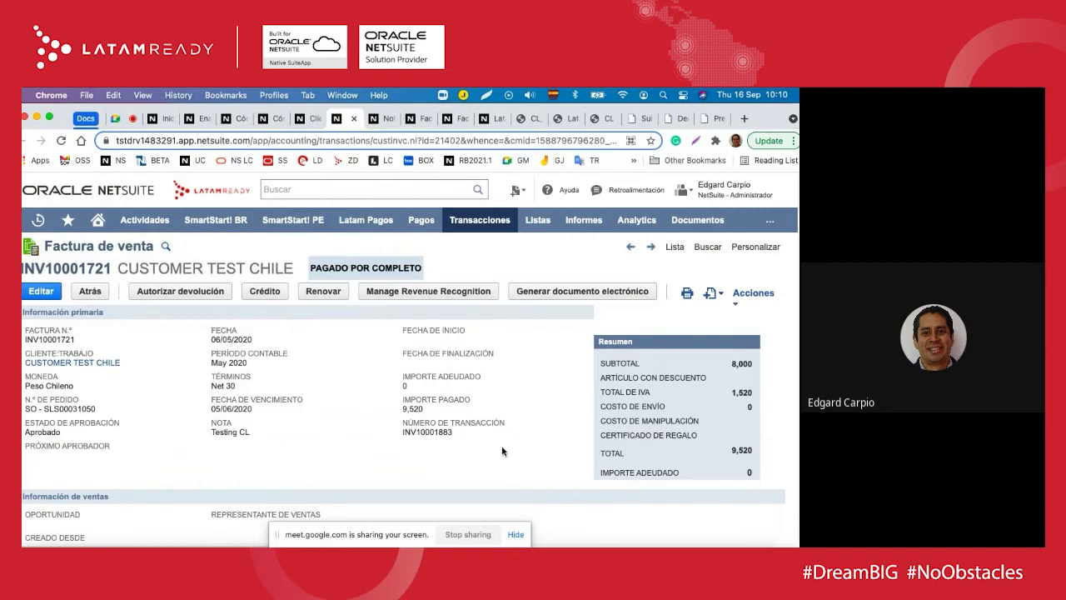
Step: Open the generated XML file from the LatamReady - Impresión de PDF y XML records of the invoice's electronic document
scroll(501, 451, "down", 10)
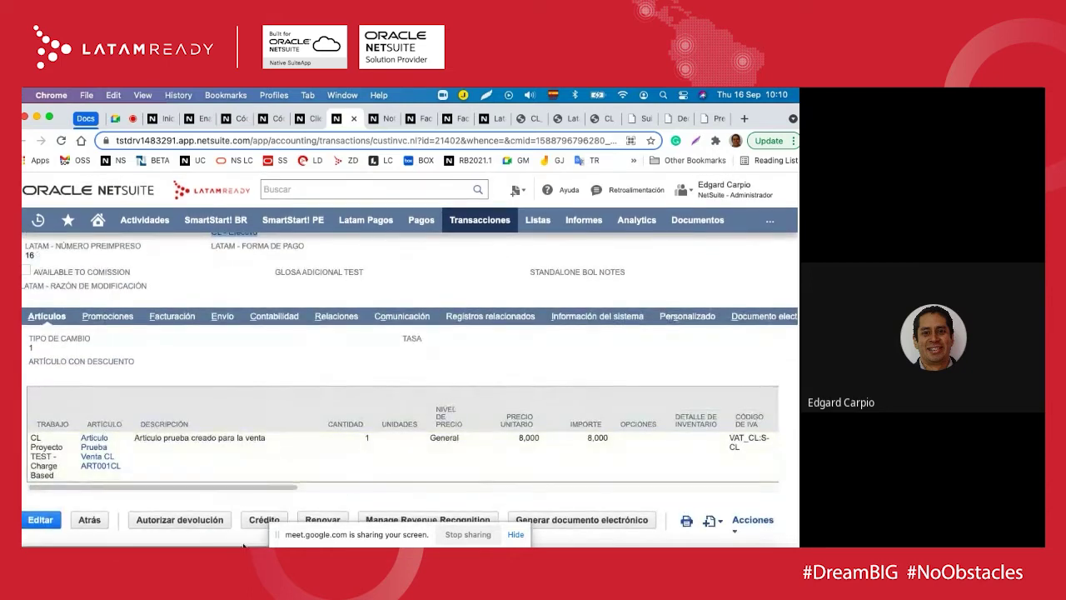
scroll(501, 450, "right", 5)
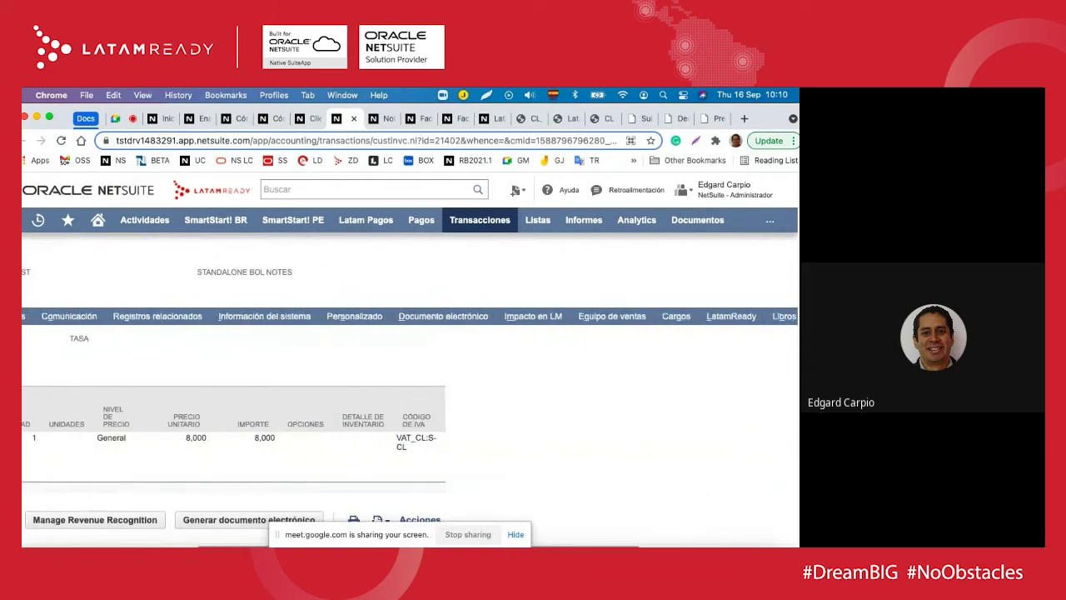
left_click(454, 320)
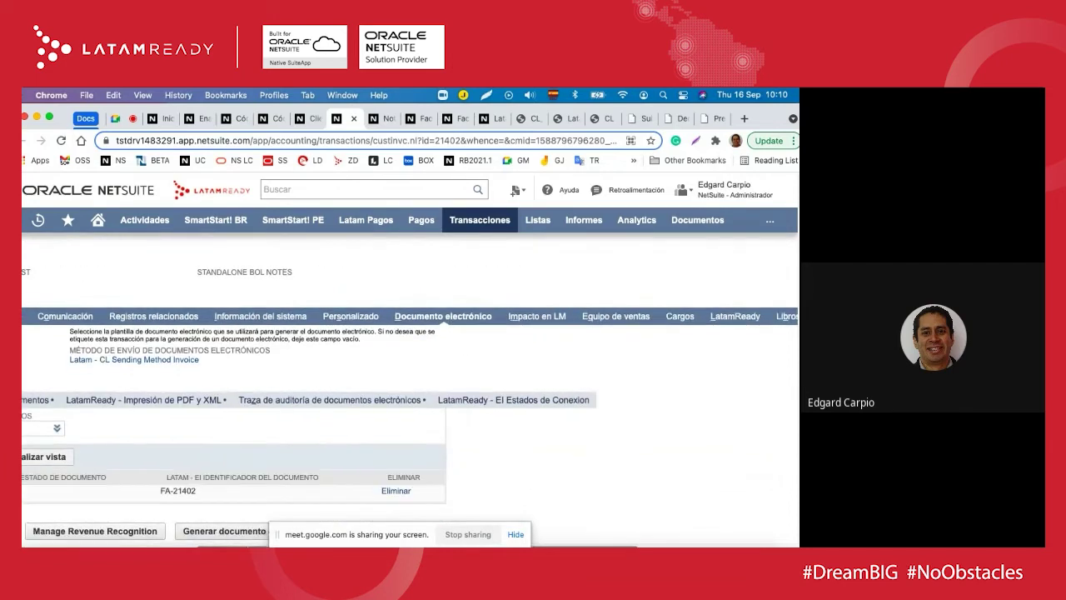
scroll(83, 541, "left", 5)
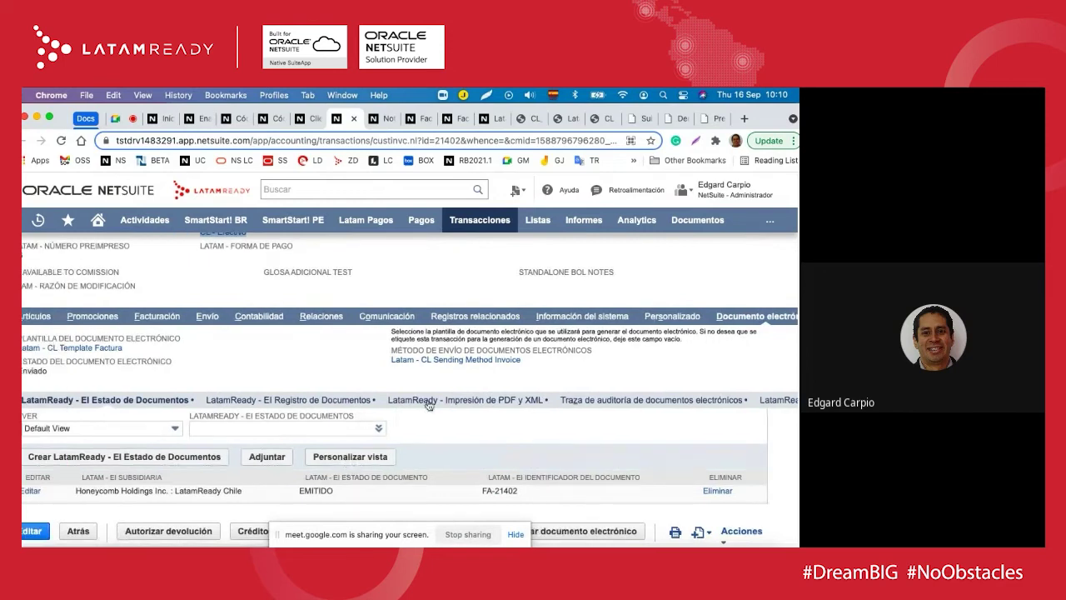
left_click(428, 406)
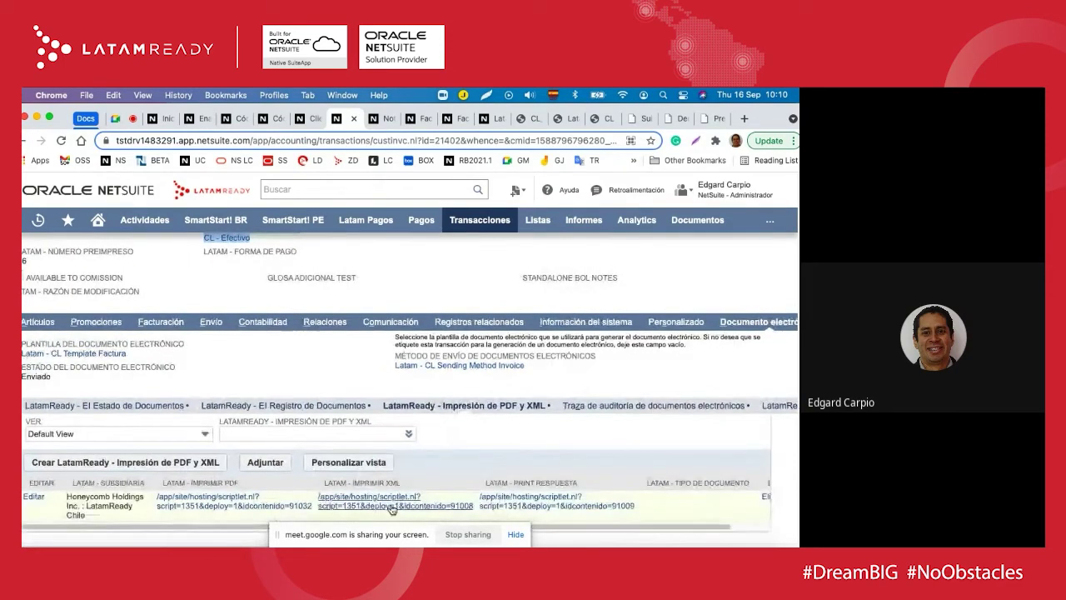
left_click(390, 508)
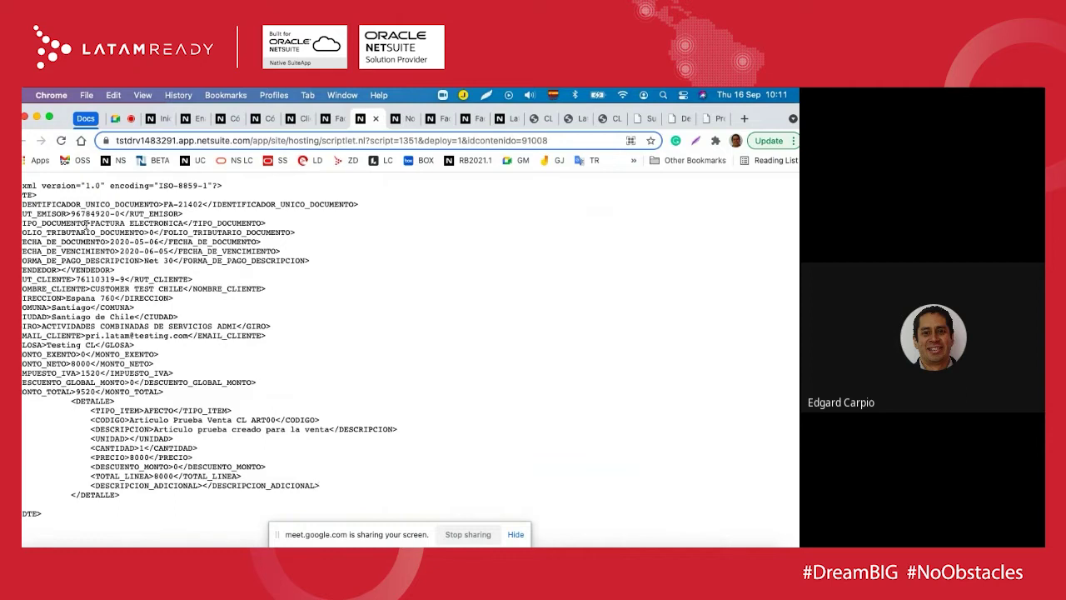
Step: Examine the invoice XML's header data, customer e-mail, amounts and item detail
left_click_drag(76, 205, 183, 275)
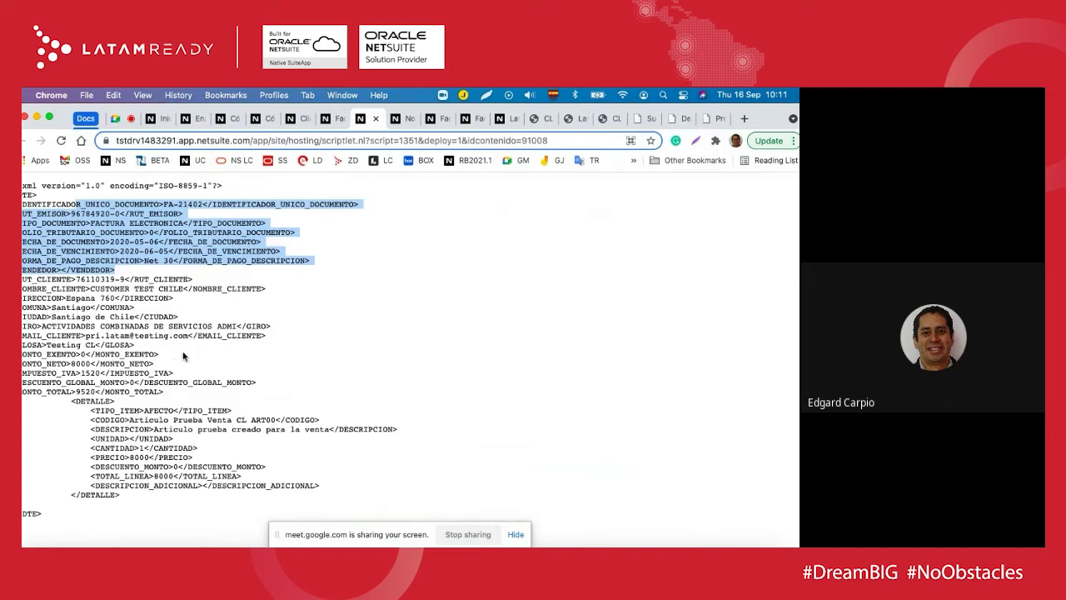
left_click(107, 334)
left_click_drag(107, 335, 207, 522)
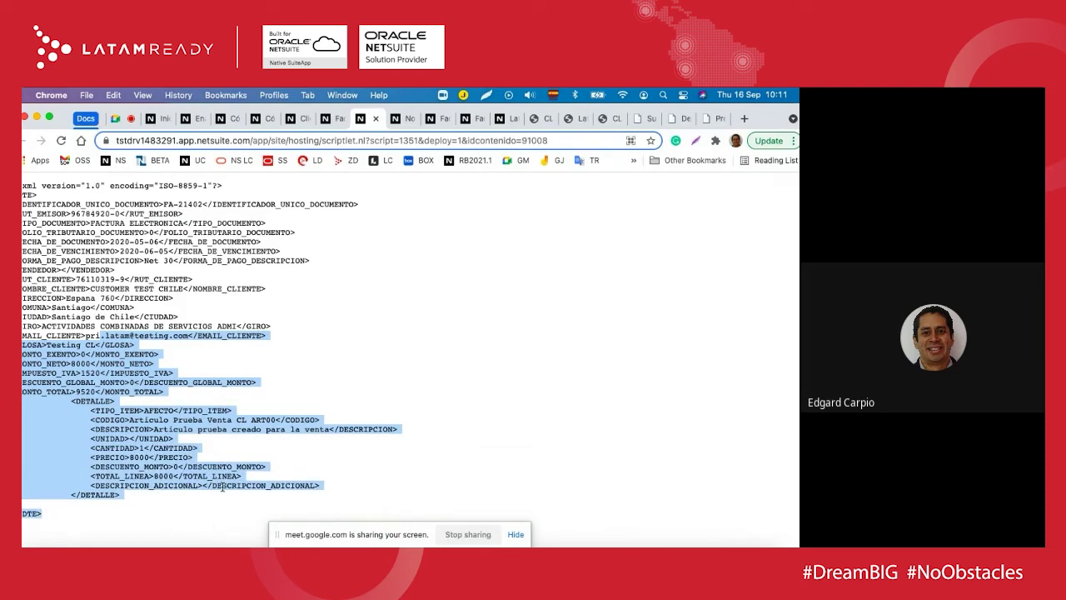
left_click(345, 361)
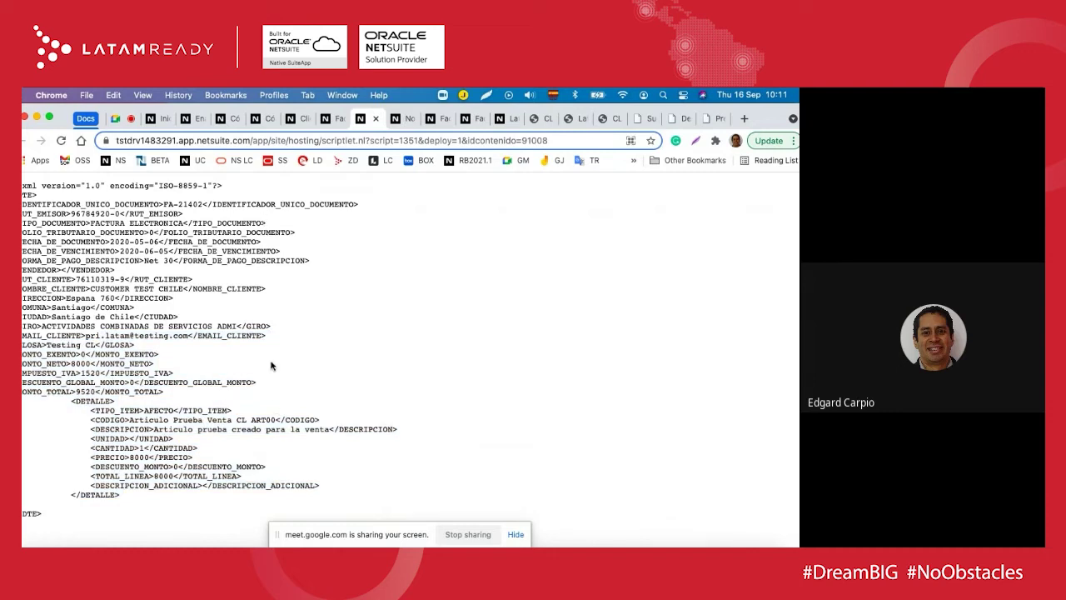
Step: Return to the invoice and review its Traza de auditoría de documentos electrónicos, from the first generation and sending-error events to the final submission
left_click(327, 119)
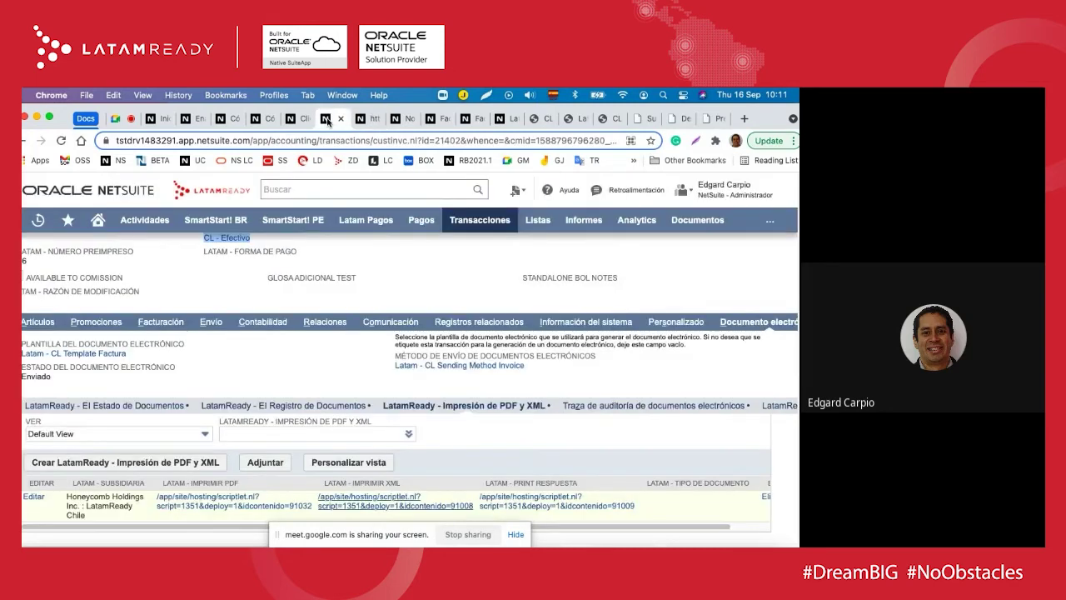
left_click(589, 410)
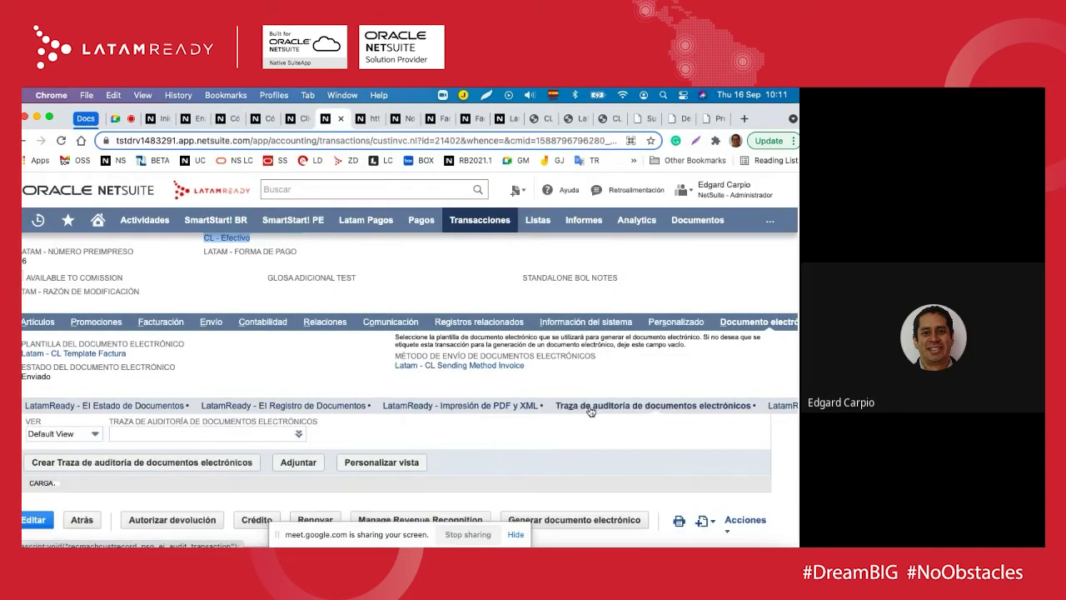
scroll(541, 446, "down", 1)
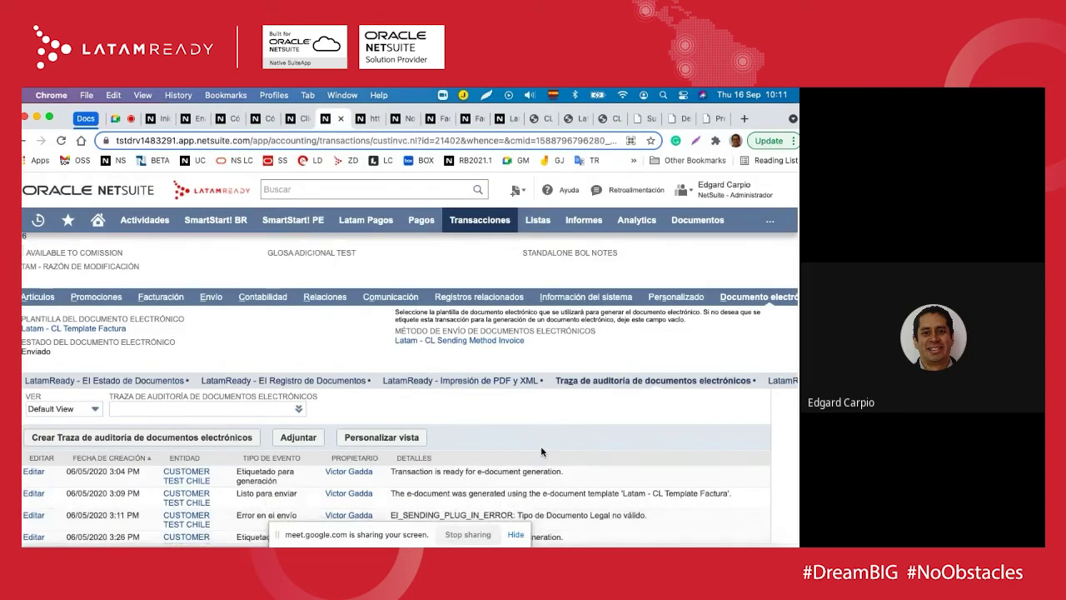
scroll(541, 452, "down", 2)
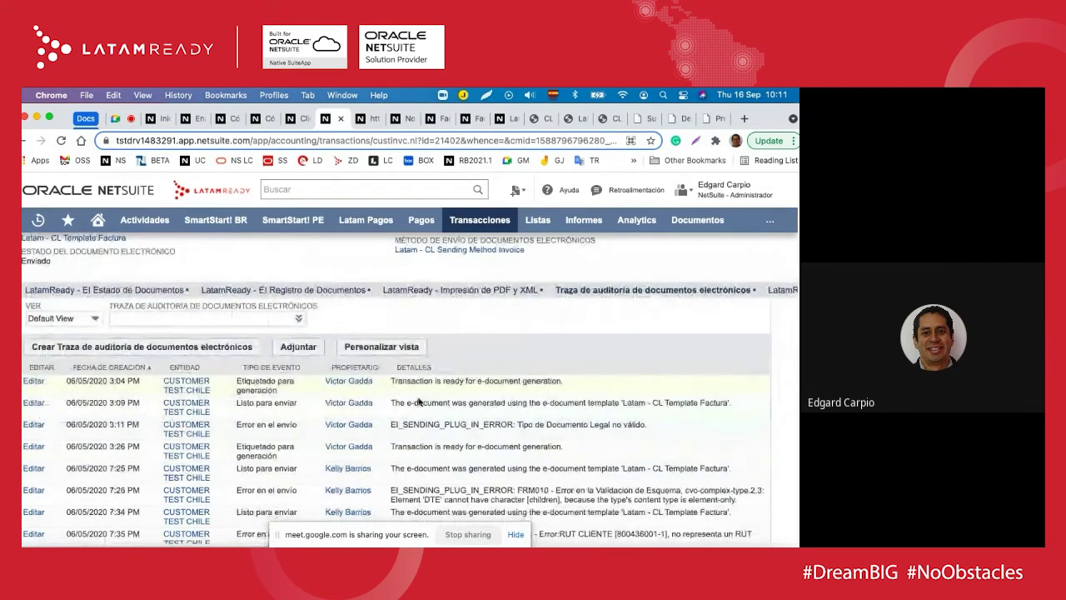
scroll(419, 403, "down", 2)
left_click_drag(399, 376, 630, 388)
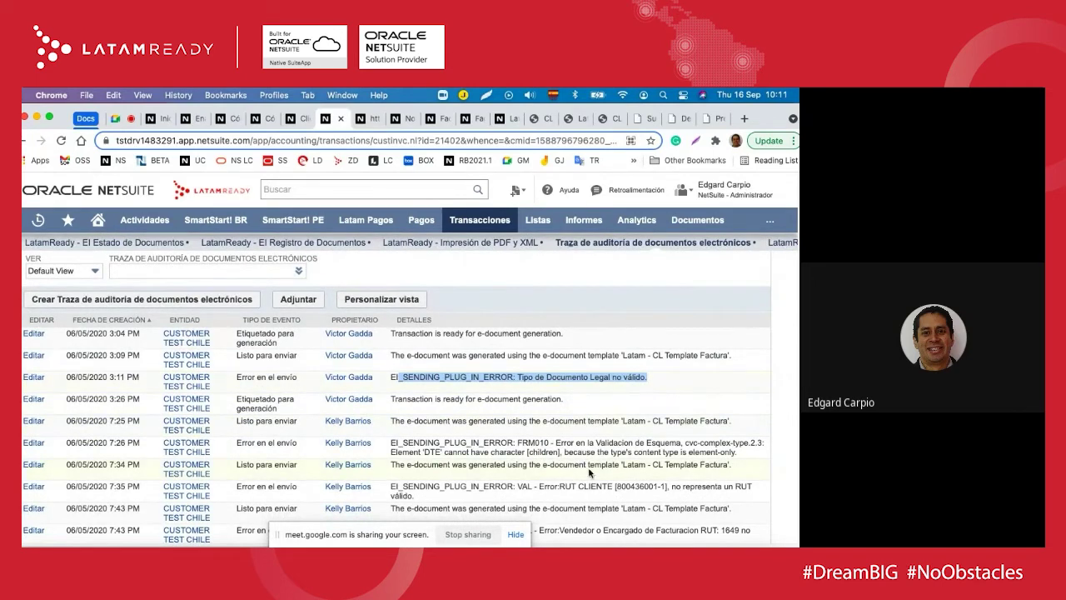
scroll(589, 472, "down", 1)
scroll(589, 472, "down", 4)
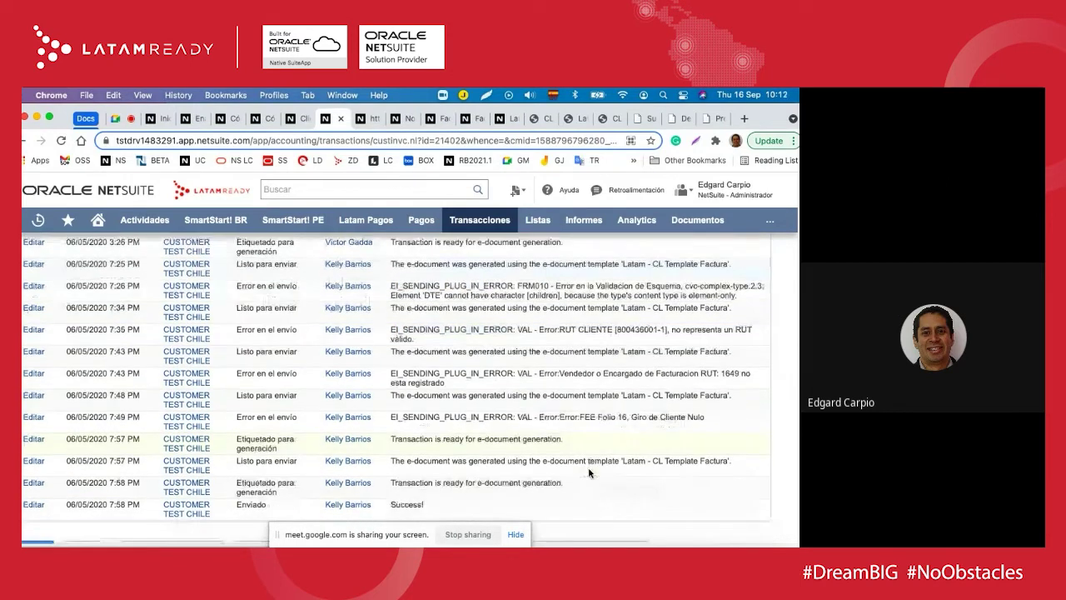
scroll(589, 472, "up", 7)
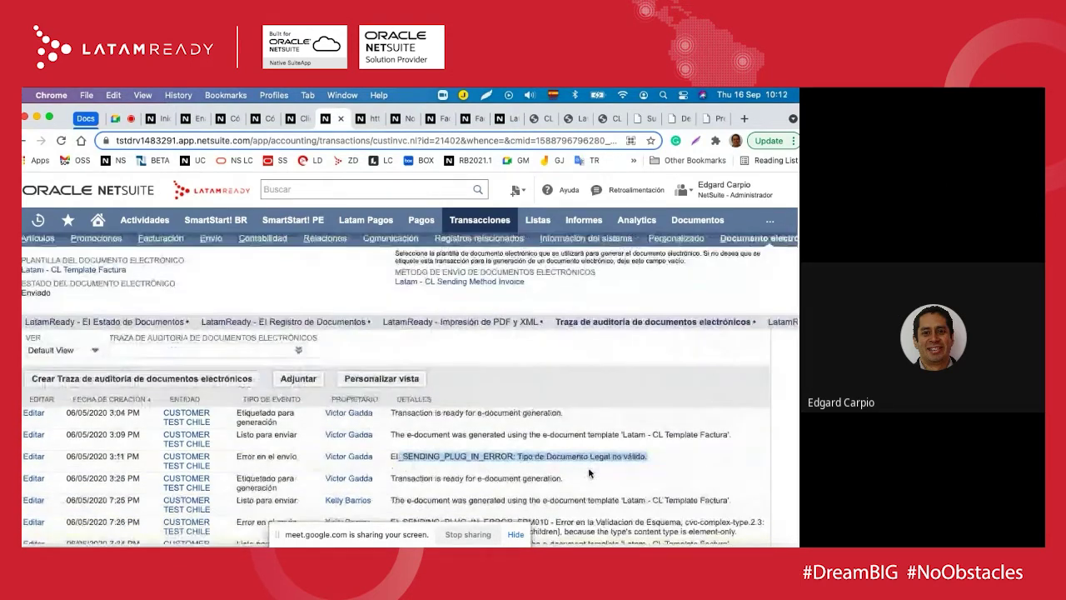
Step: Open the Latam - Print Respuesta file from the invoice's LatamReady - Impresión de PDF y XML records and look through its contents
left_click(463, 323)
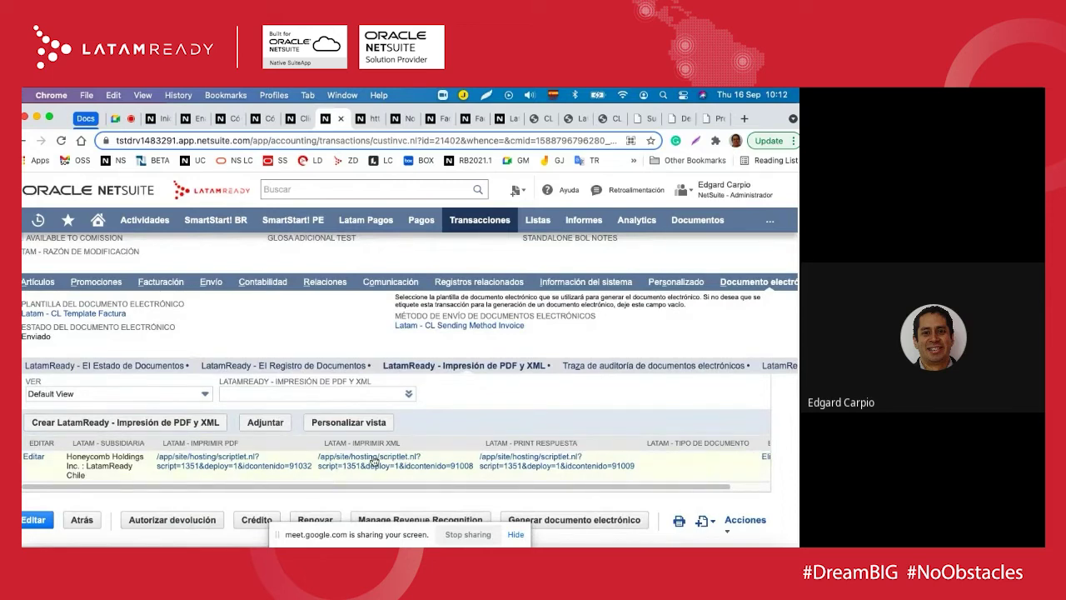
left_click(544, 468)
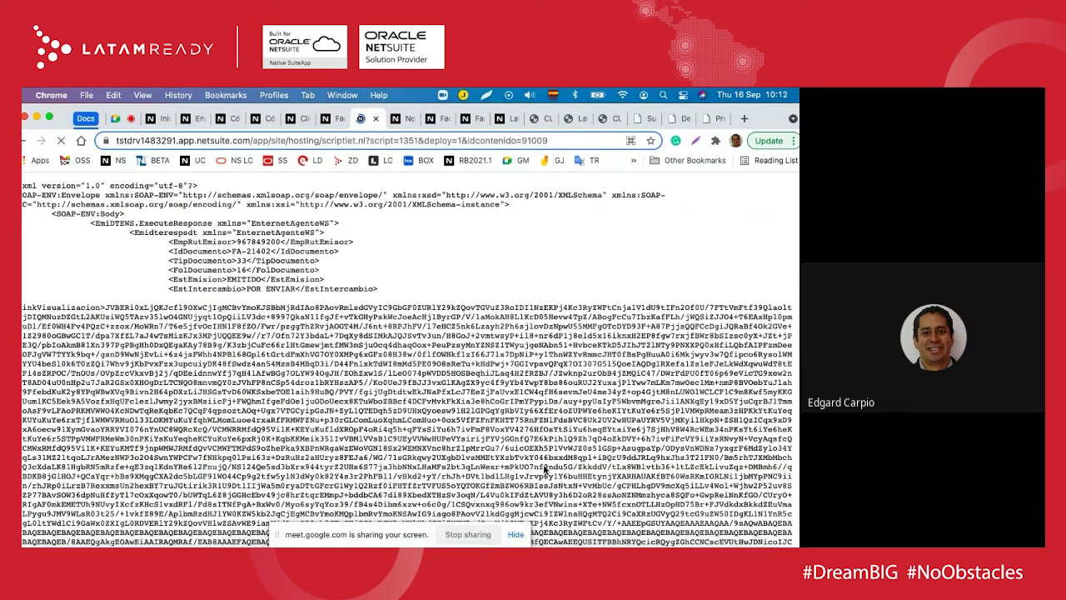
scroll(544, 467, "down", 1)
scroll(439, 391, "down", 3)
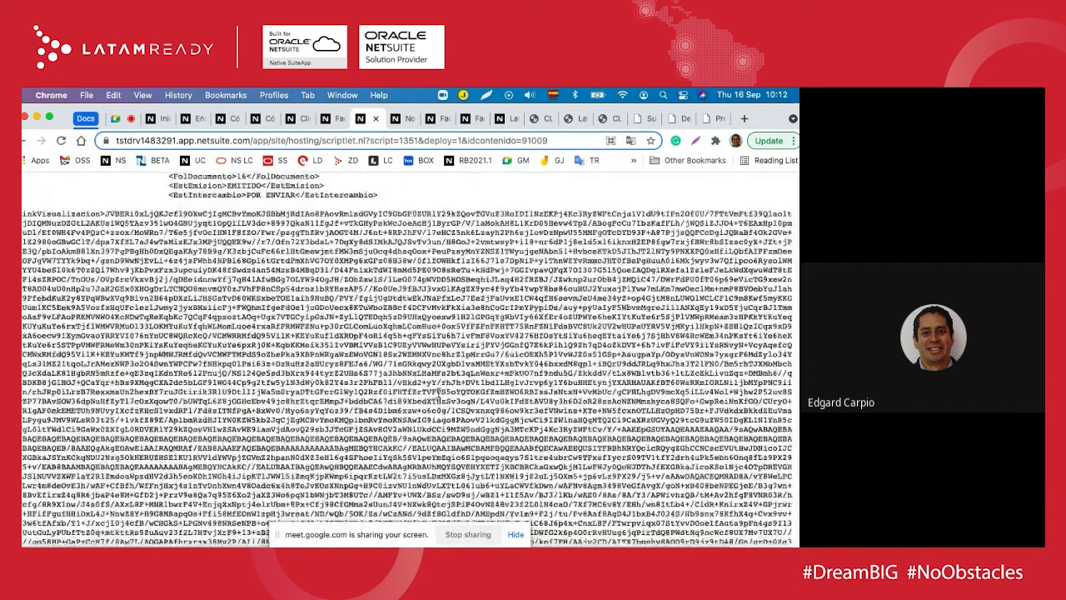
left_click_drag(133, 213, 536, 491)
scroll(502, 458, "down", 10)
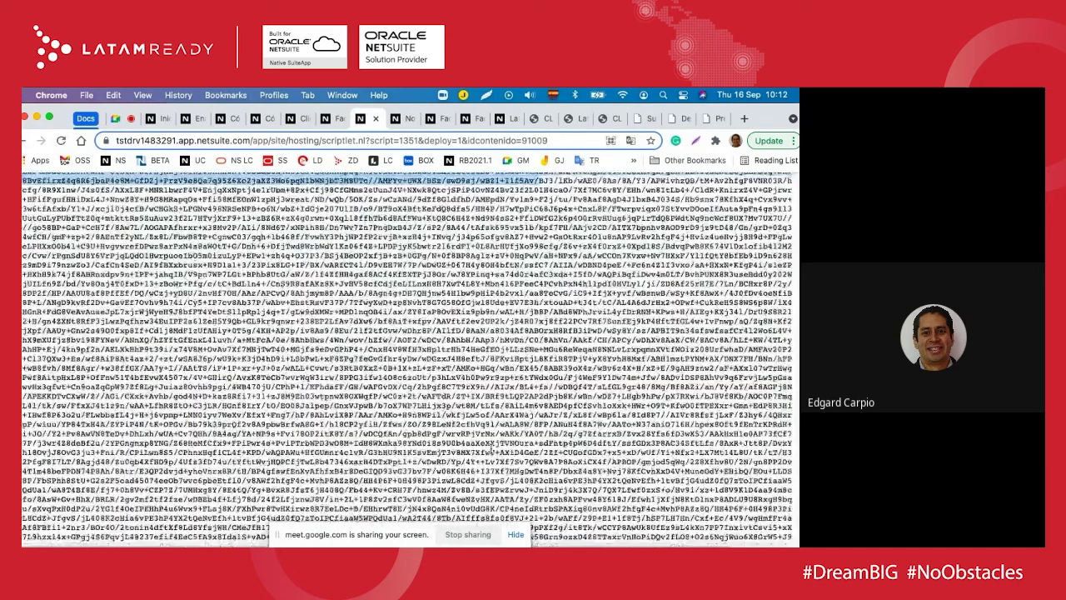
scroll(492, 446, "down", 5)
scroll(500, 442, "down", 5)
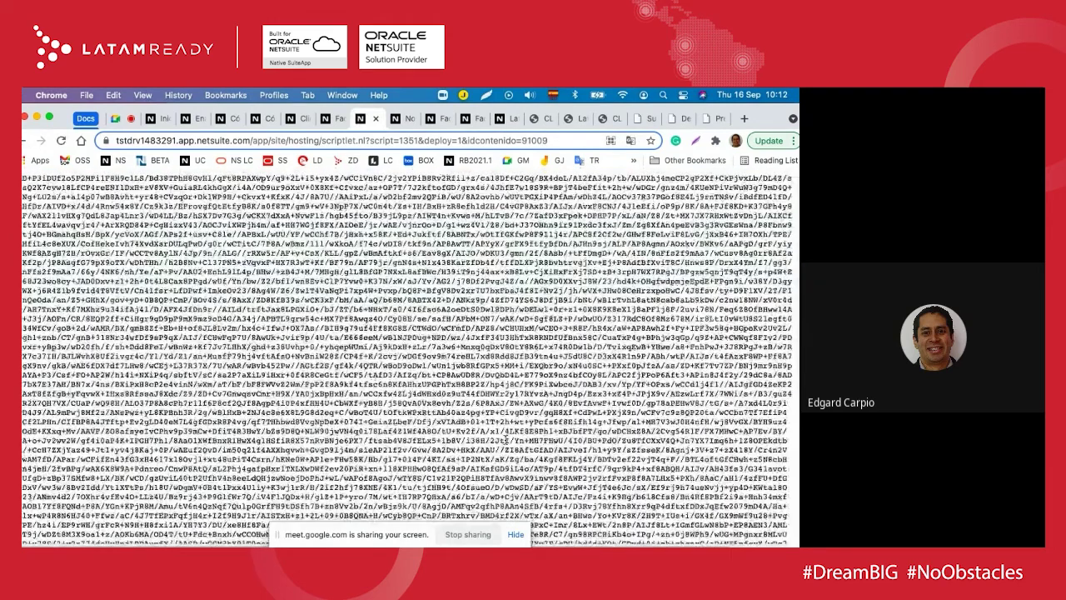
scroll(506, 439, "down", 2)
Step: Return to the invoice, open its generated PDF and review the customer data, item line, totals and electronic stamp
left_click(334, 124)
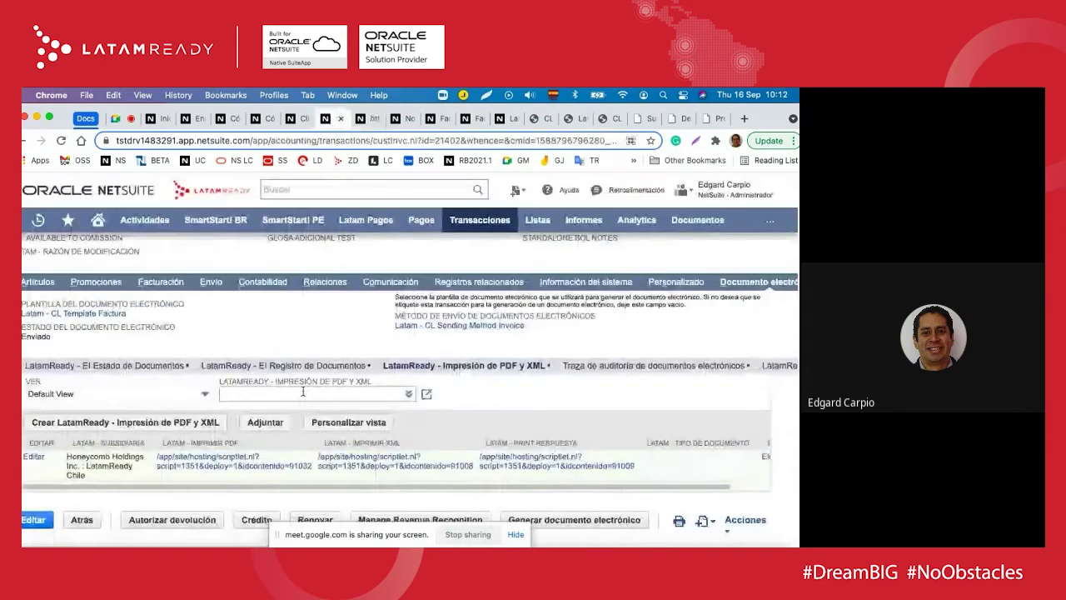
left_click(213, 479)
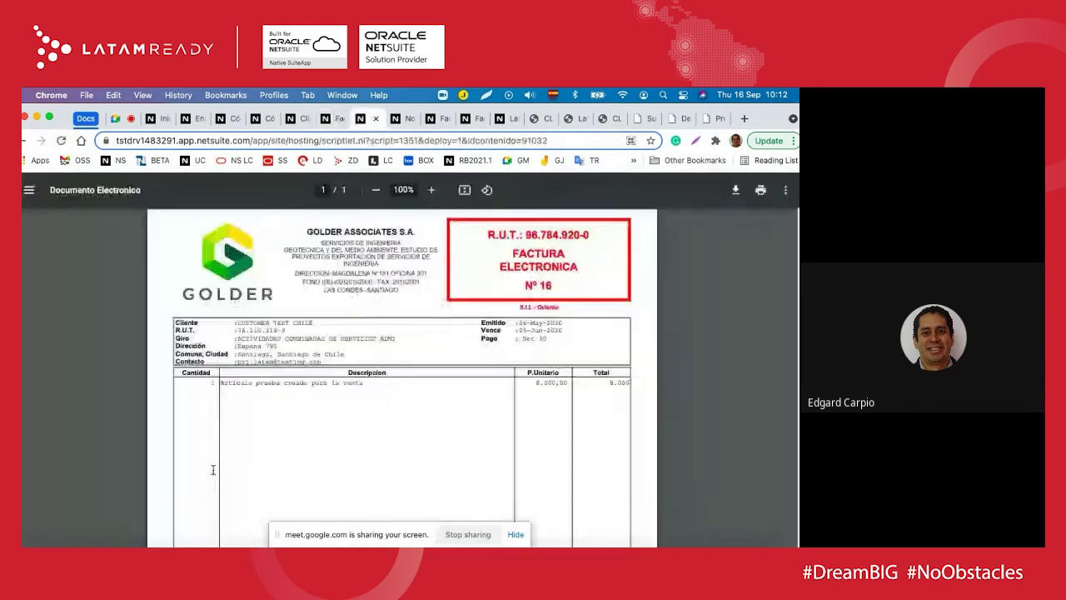
scroll(371, 475, "down", 3)
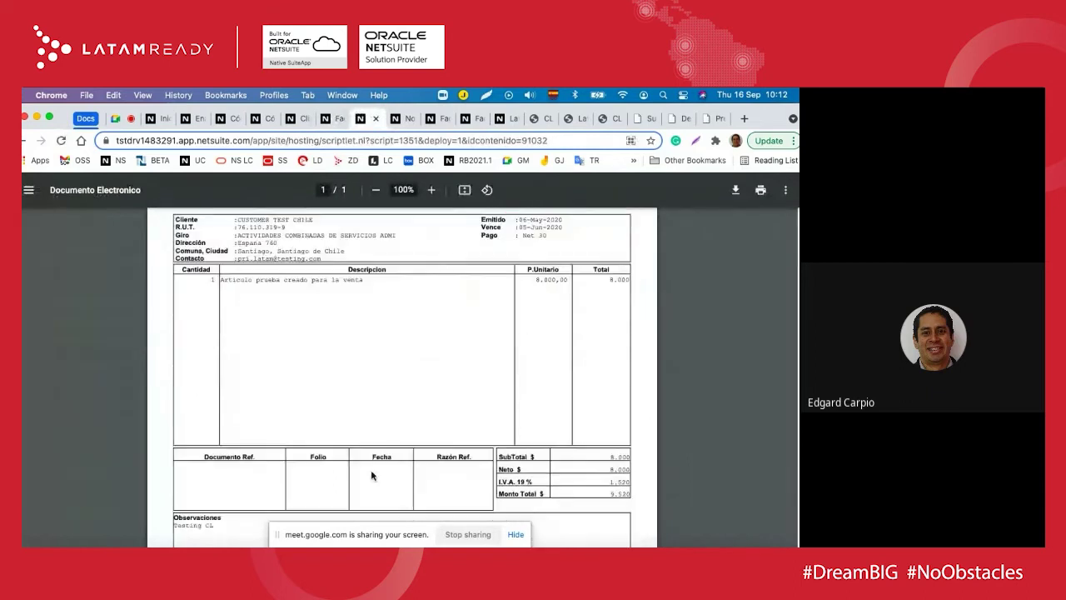
scroll(375, 467, "up", 3)
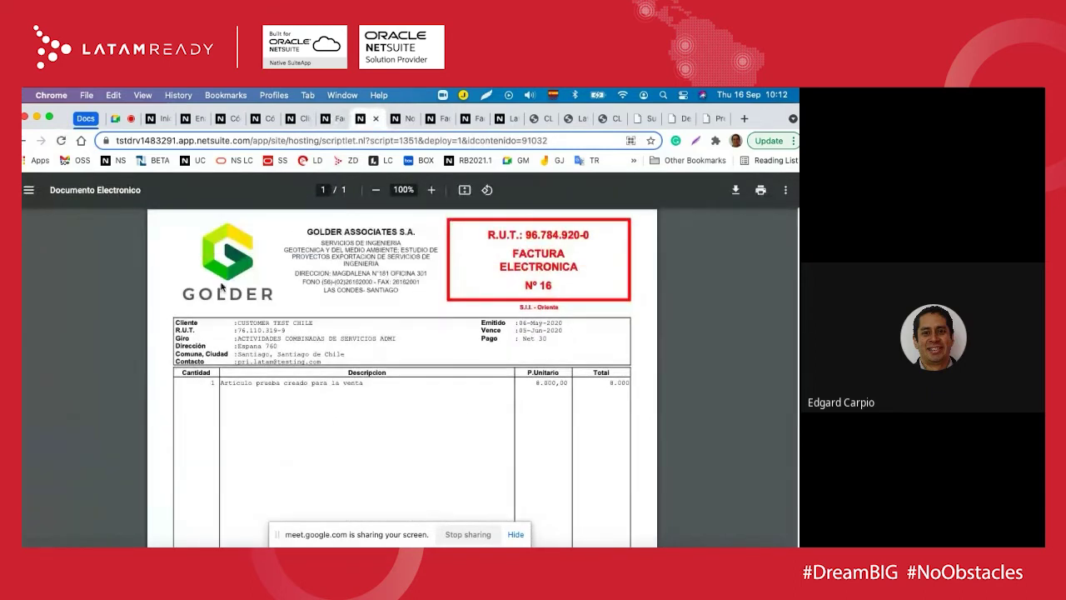
scroll(431, 433, "down", 1)
scroll(430, 433, "down", 5)
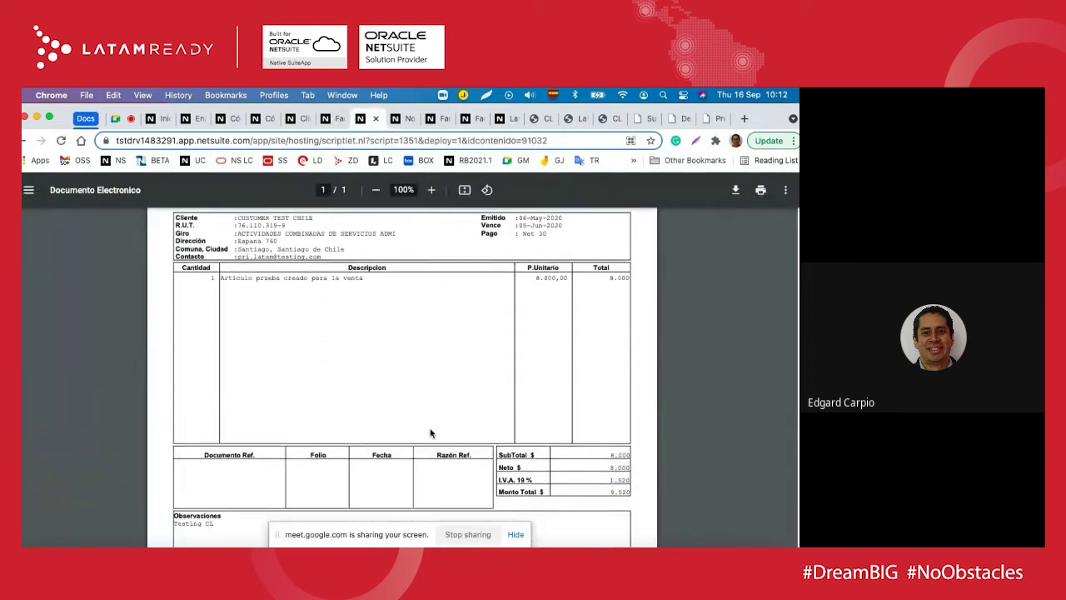
scroll(431, 433, "down", 1)
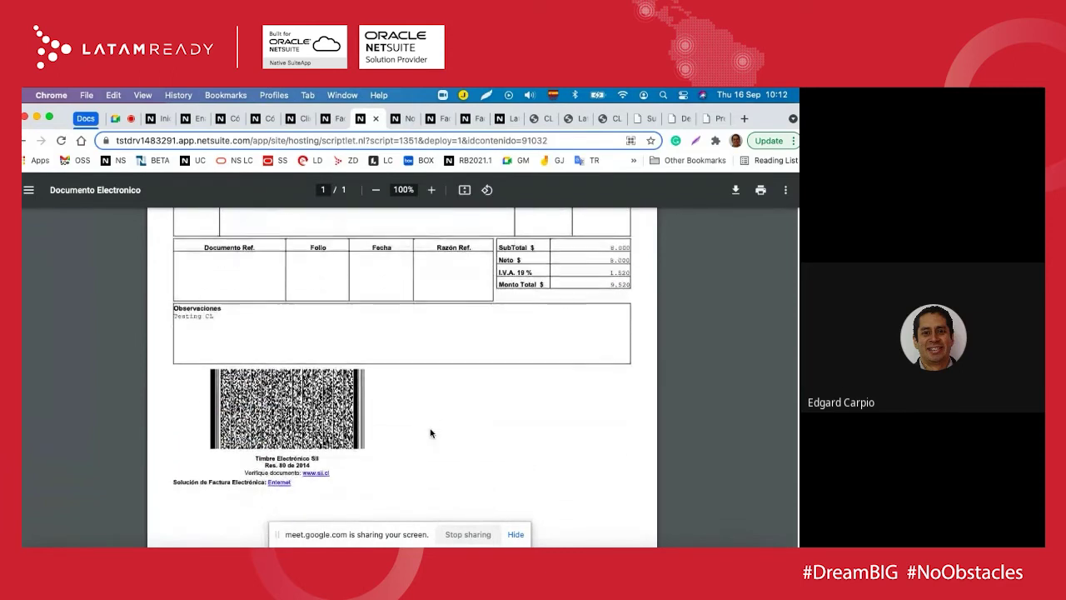
scroll(430, 433, "down", 1)
scroll(430, 433, "up", 8)
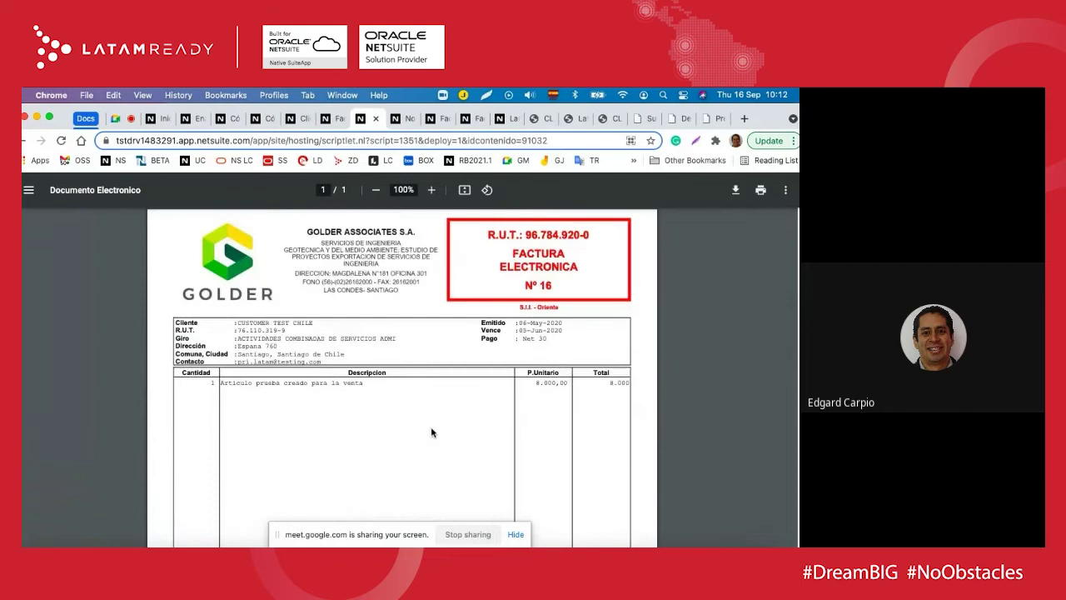
Step: Switch from the invoice to the Chilean test customer's credit memo and review its reference document date, reference document type and Motivo Referencia
left_click(334, 119)
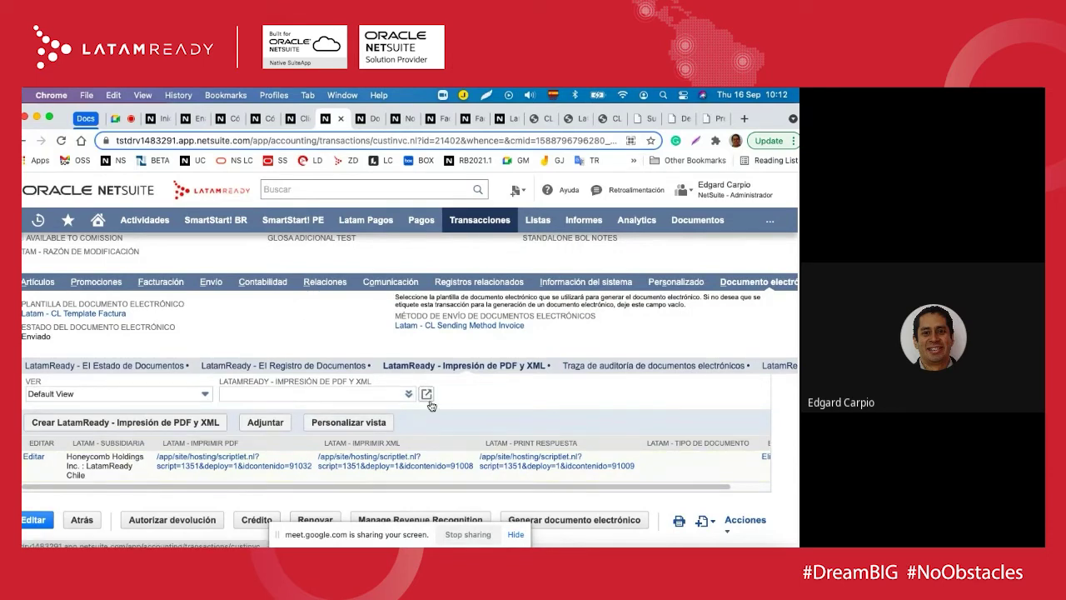
scroll(431, 406, "up", 10)
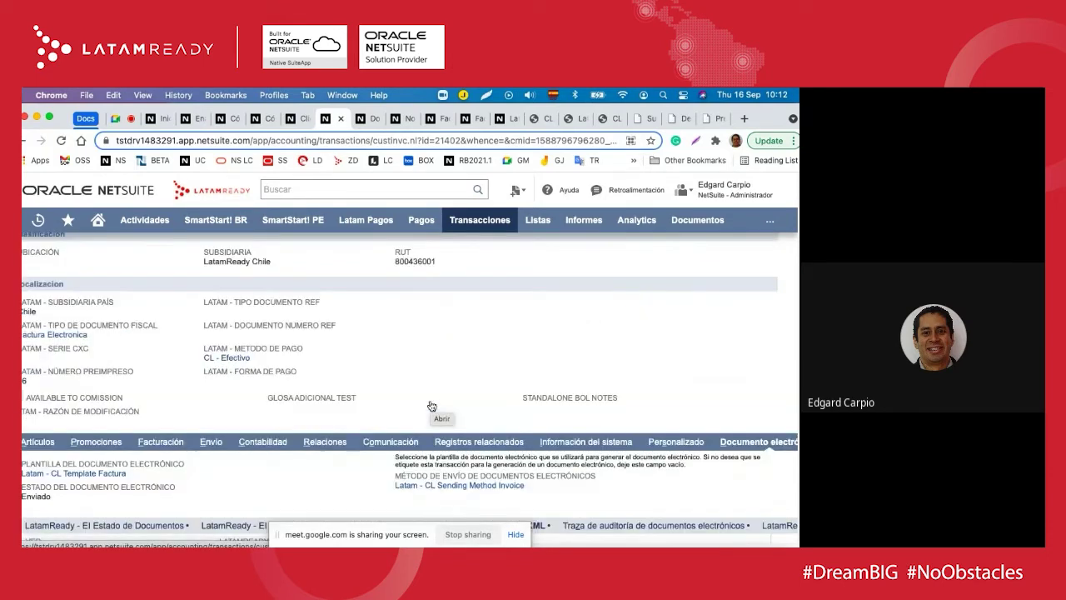
left_click(400, 118)
scroll(381, 393, "down", 2)
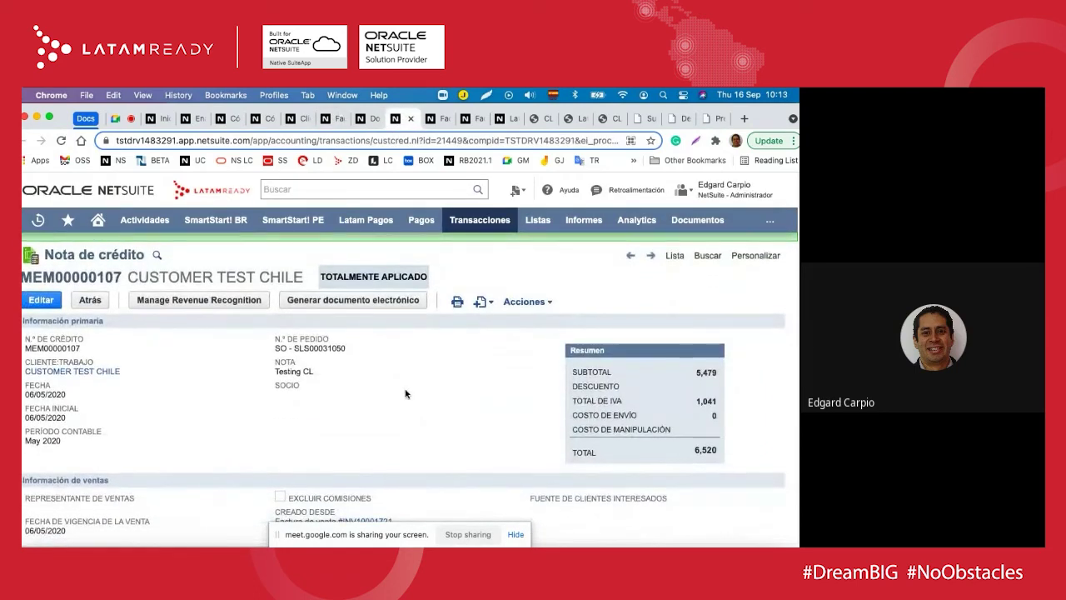
scroll(364, 376, "down", 10)
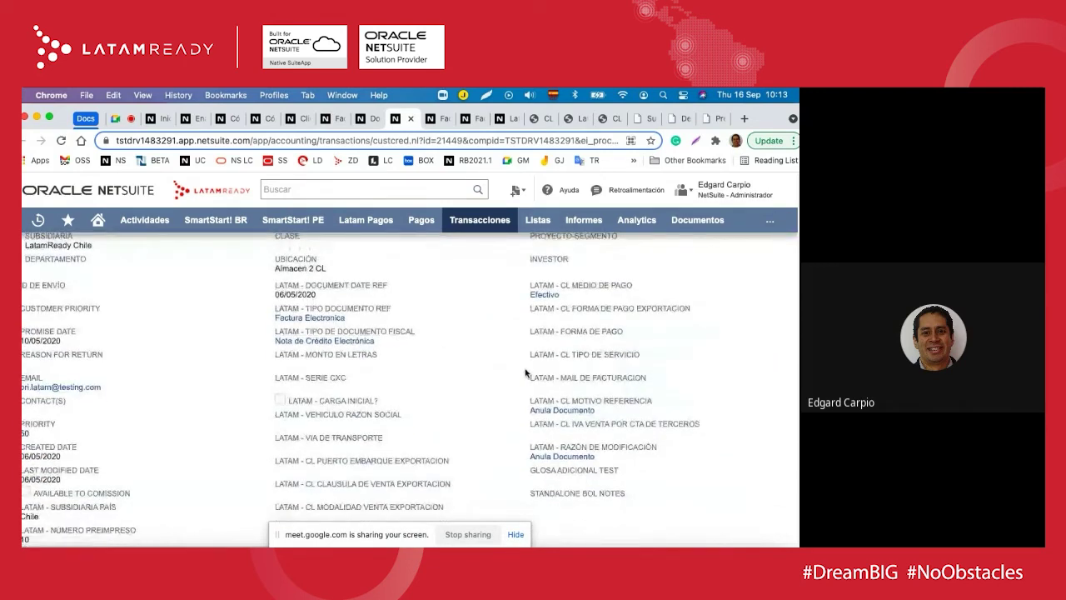
scroll(364, 375, "up", 1)
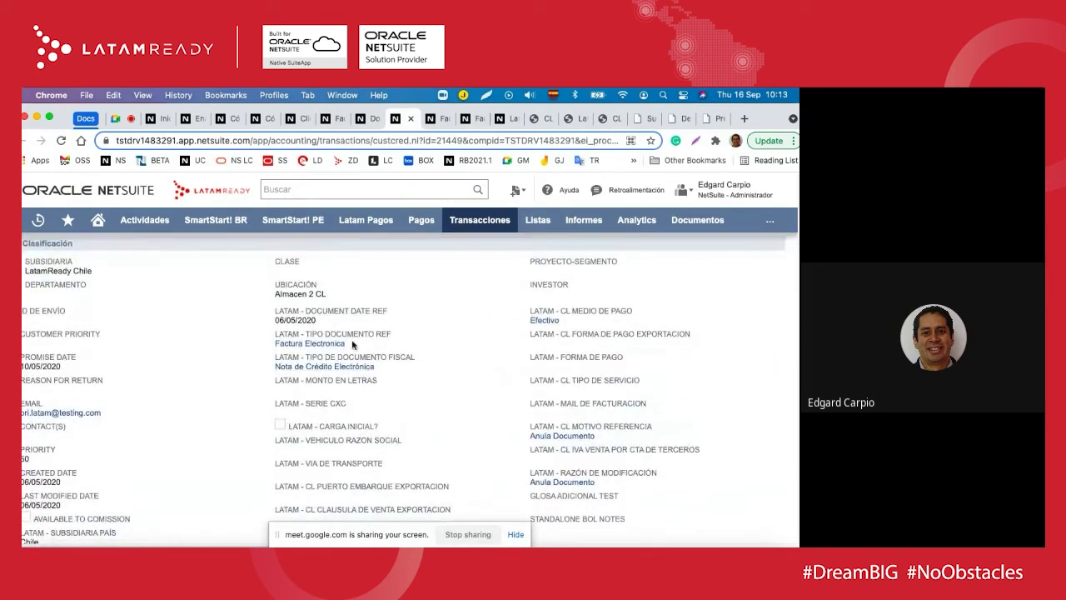
left_click_drag(351, 339, 276, 319)
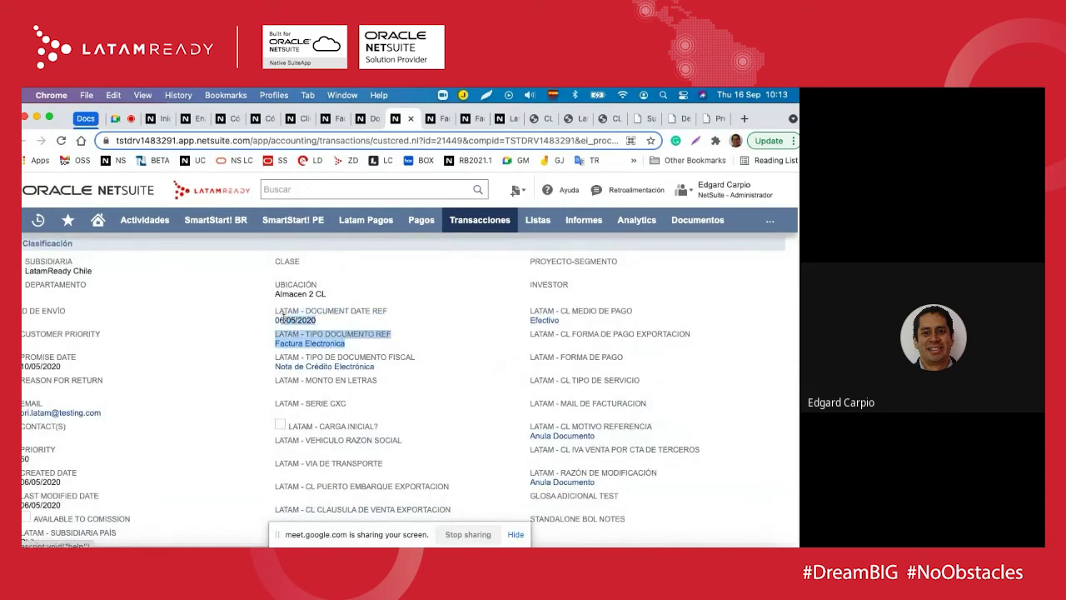
left_click_drag(601, 436, 527, 427)
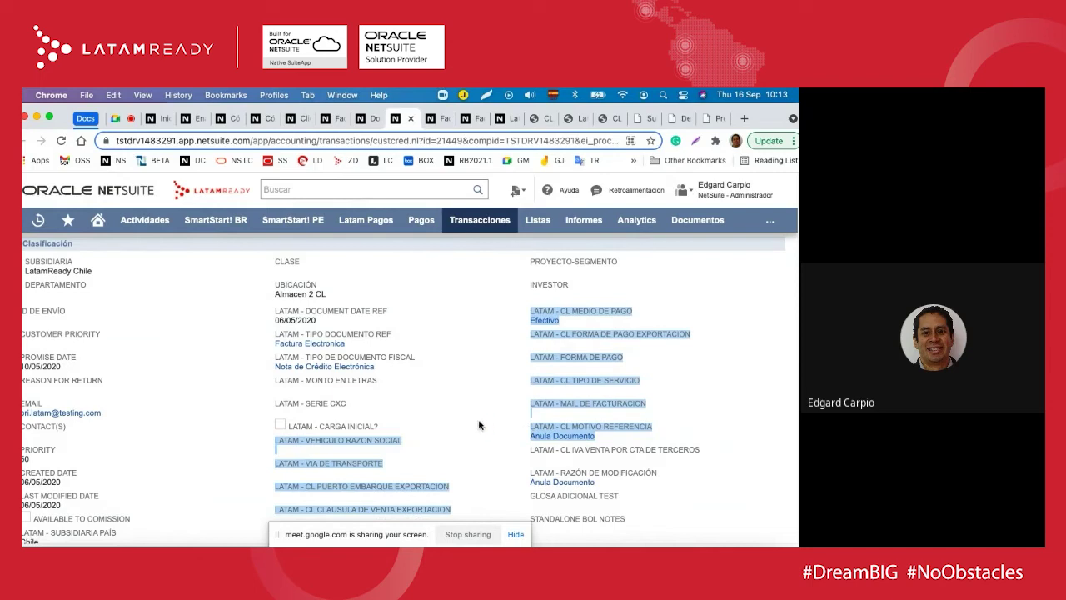
Step: Review the credit memo's item line and the sales invoice to which the credit is applied
scroll(468, 423, "down", 10)
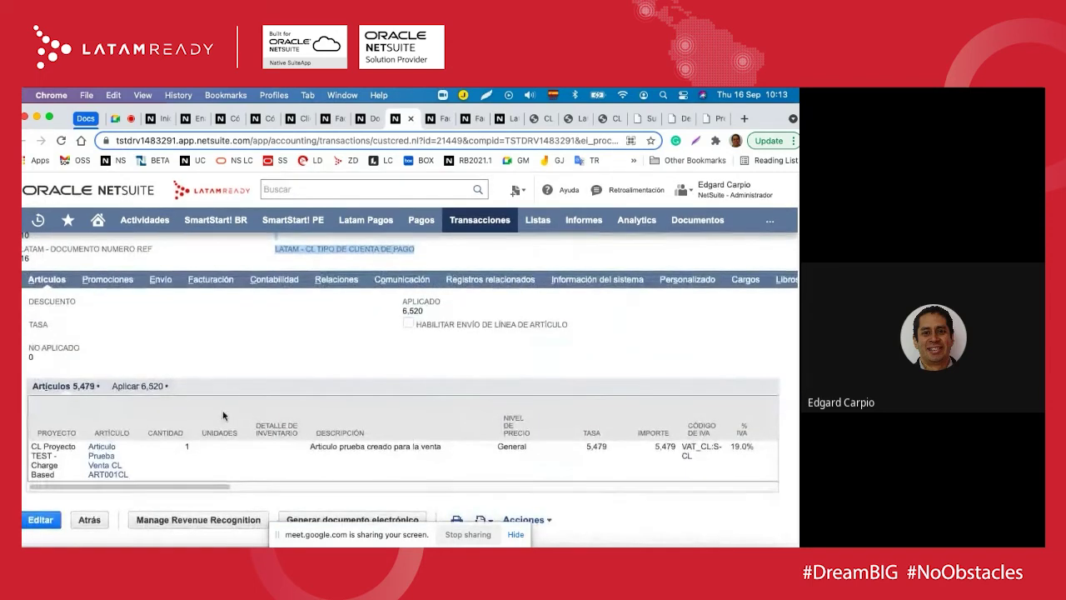
left_click(137, 387)
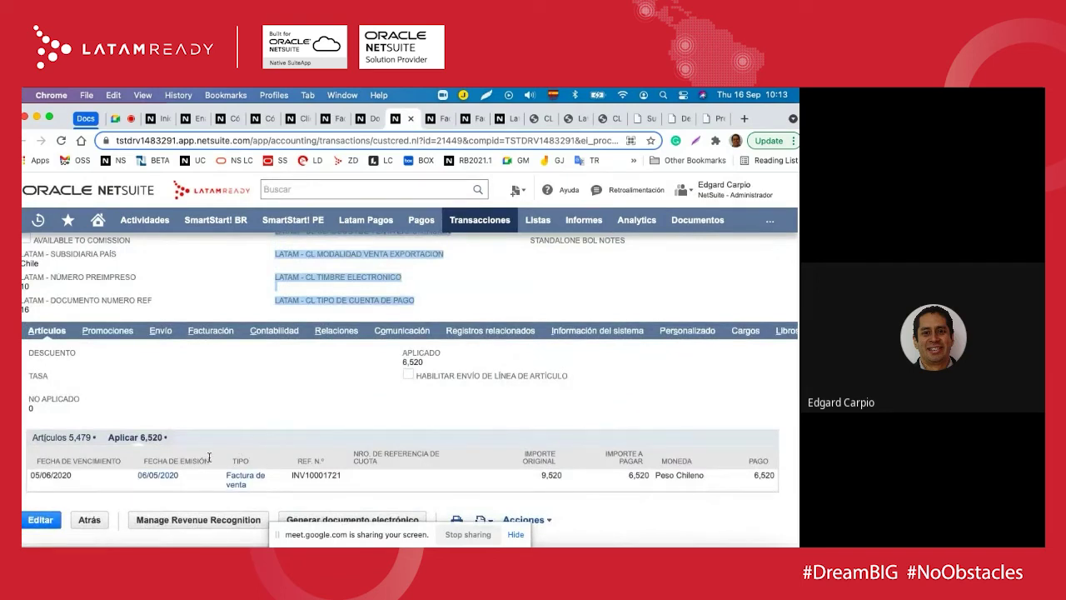
scroll(244, 449, "up", 1)
scroll(268, 450, "down", 1)
Step: Show the credit memo's electronic document audit trail and PDF and XML records, and return to its primary information
scroll(416, 417, "right", 10)
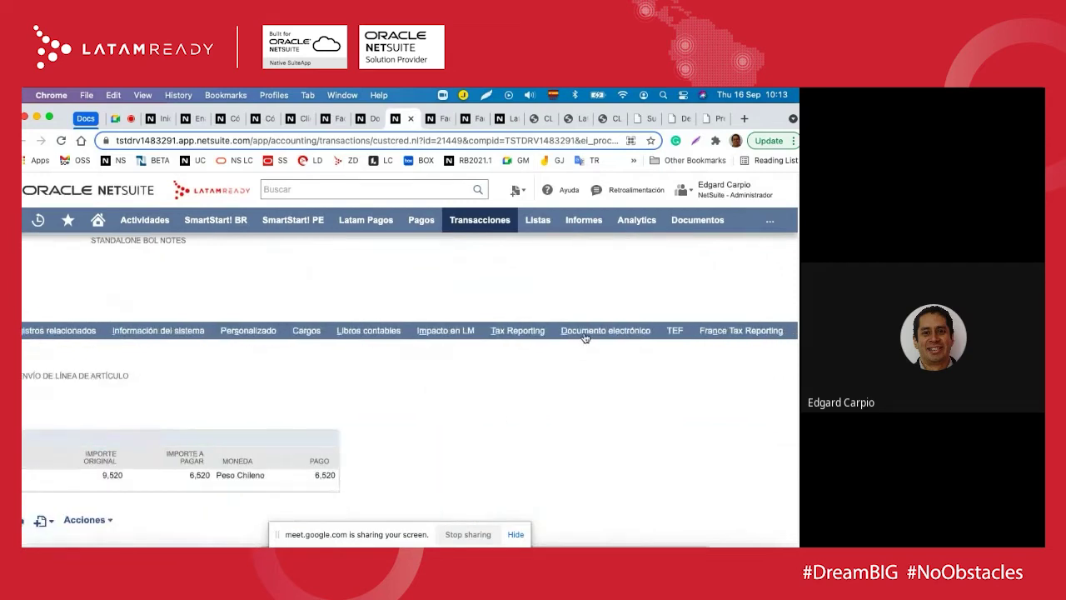
left_click(586, 333)
scroll(658, 532, "left", 8)
scroll(628, 397, "left", 2)
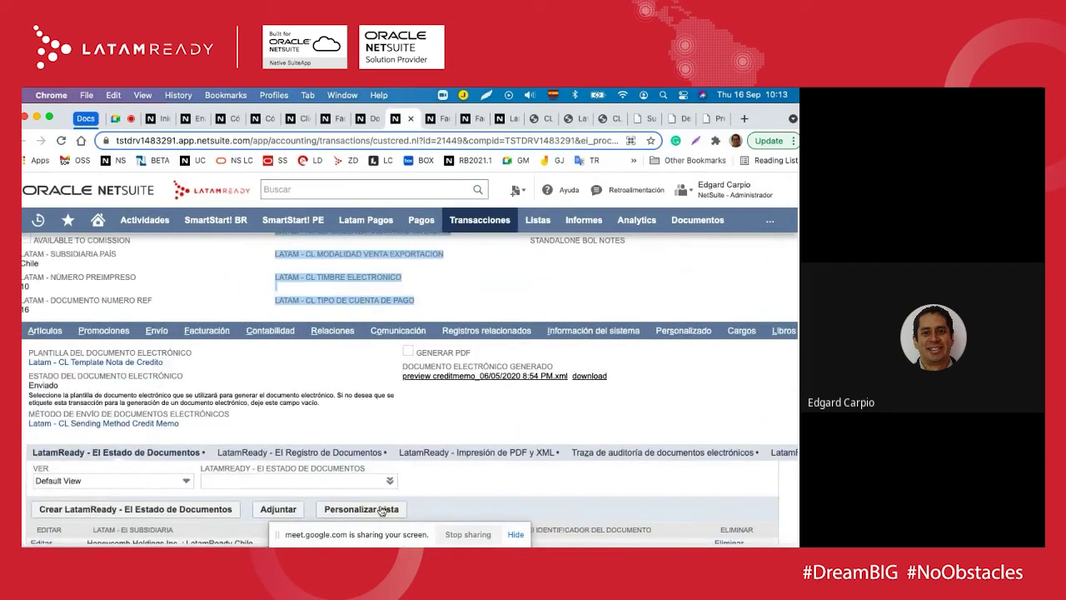
scroll(628, 397, "down", 2)
left_click(628, 391)
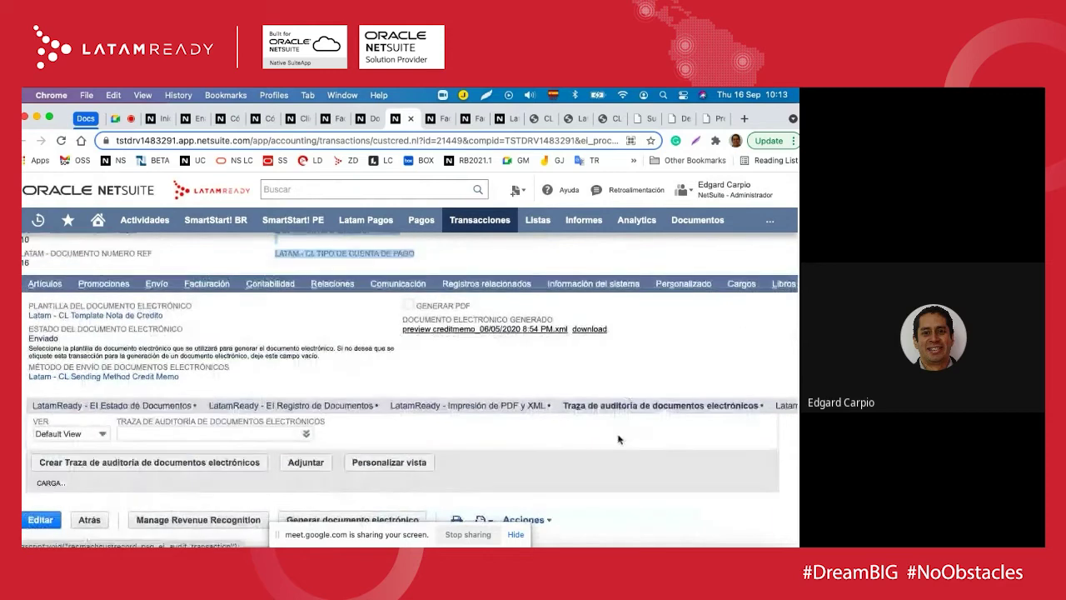
left_click(460, 395)
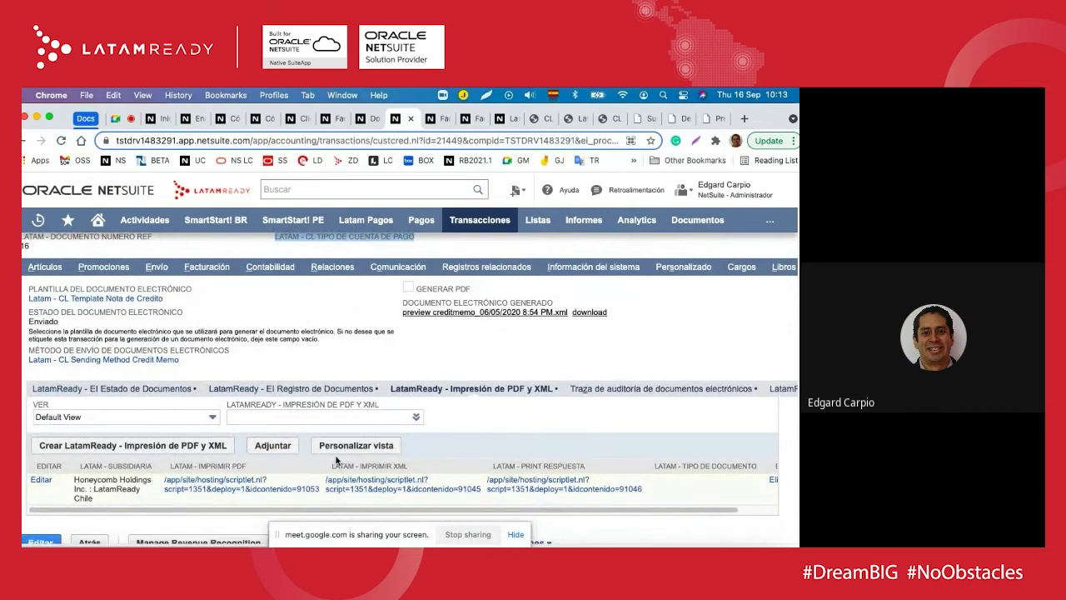
scroll(458, 419, "up", 10)
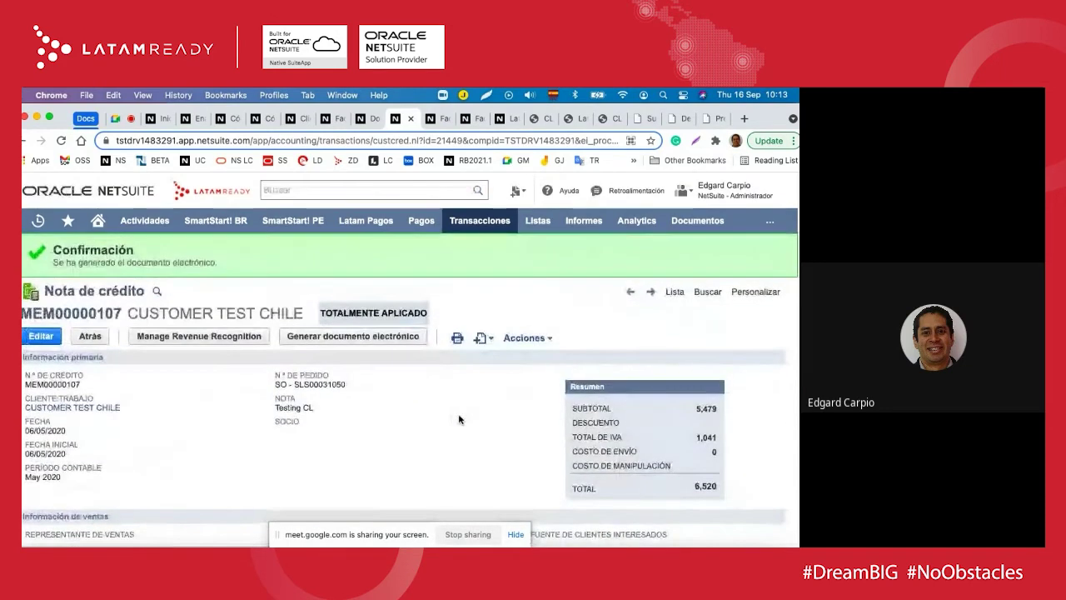
scroll(458, 418, "down", 3)
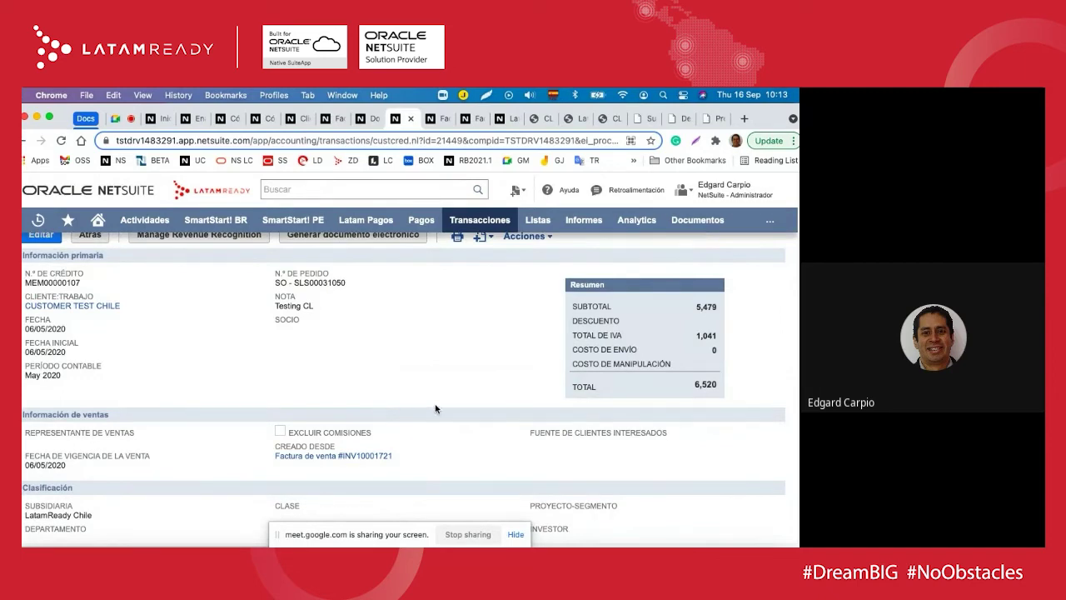
Step: Switch to the Chilean test vendor's purchase bill and review its primary information, LatamReady fiscal fields and expense lines
left_click(434, 123)
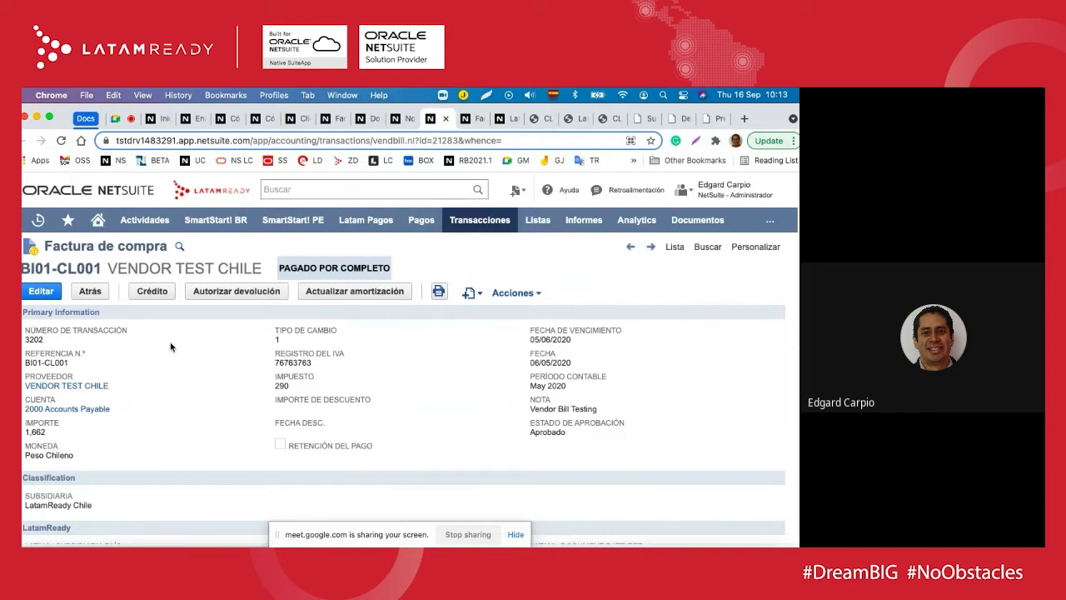
scroll(174, 374, "down", 5)
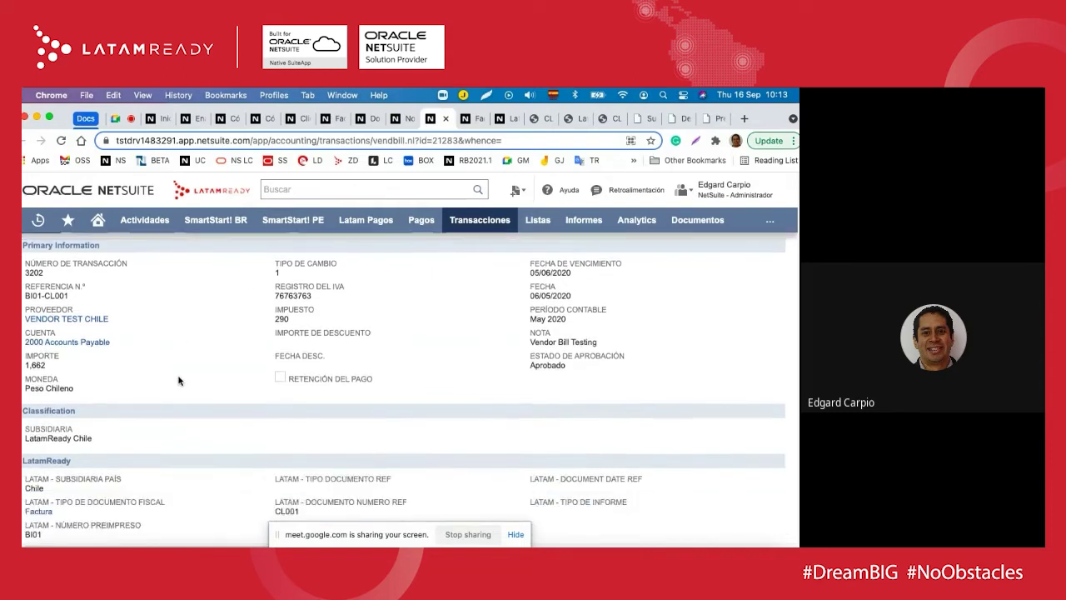
scroll(178, 381, "down", 2)
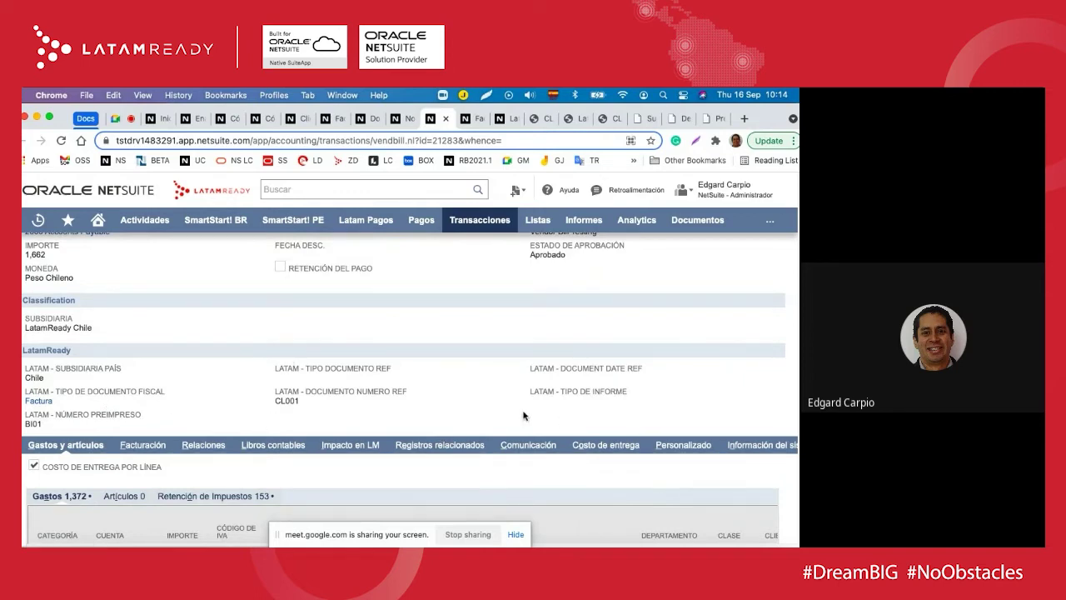
scroll(492, 423, "down", 3)
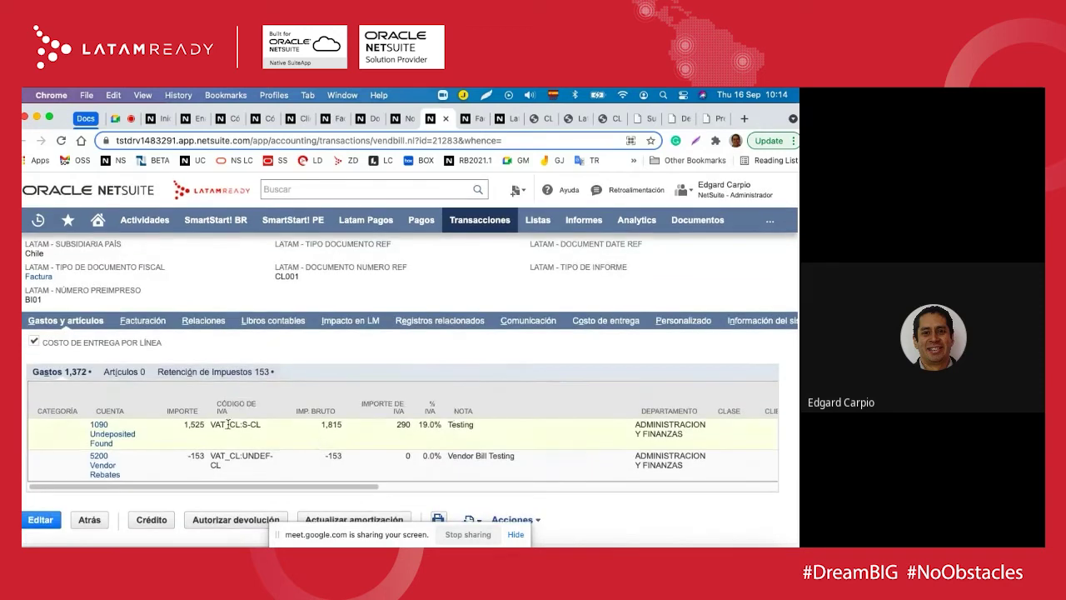
Step: Review the vendor bill's Retención de Impuestos code and rate, and return to the expense lines to check the withholding line
left_click(215, 375)
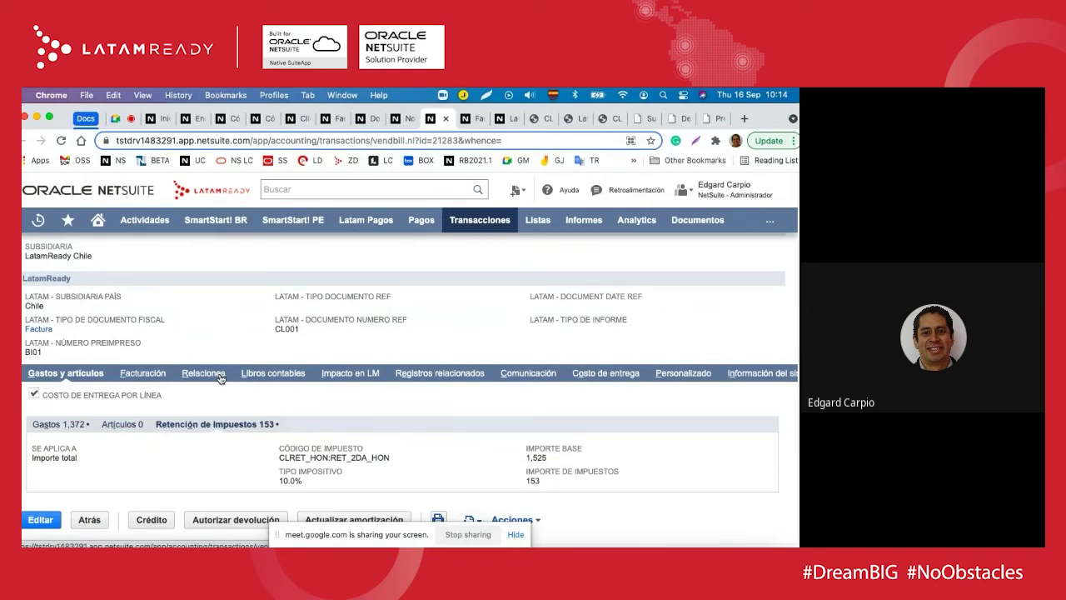
left_click_drag(391, 457, 280, 479)
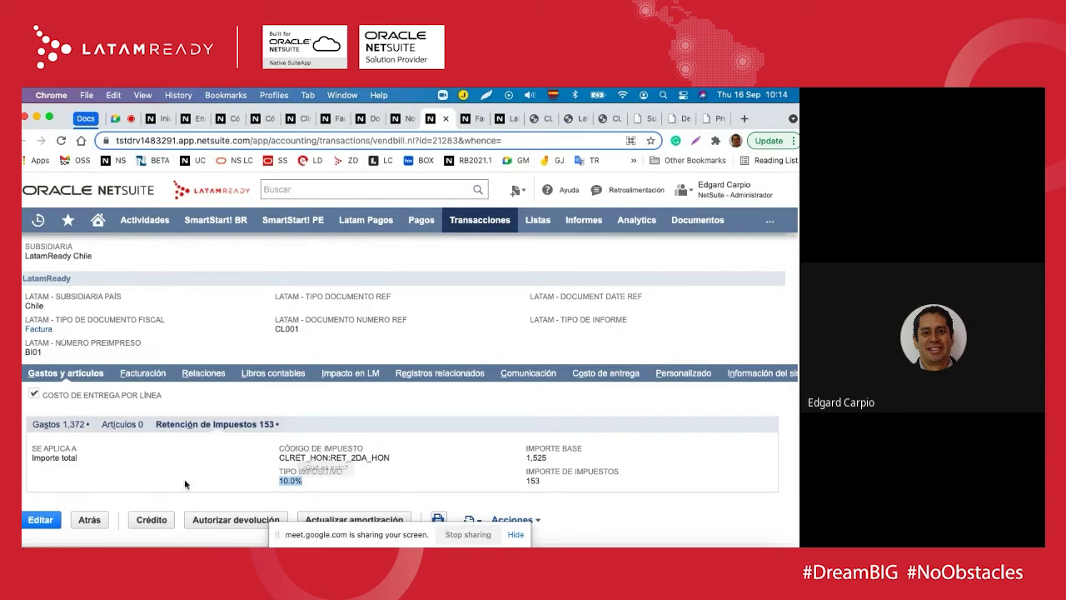
left_click(51, 425)
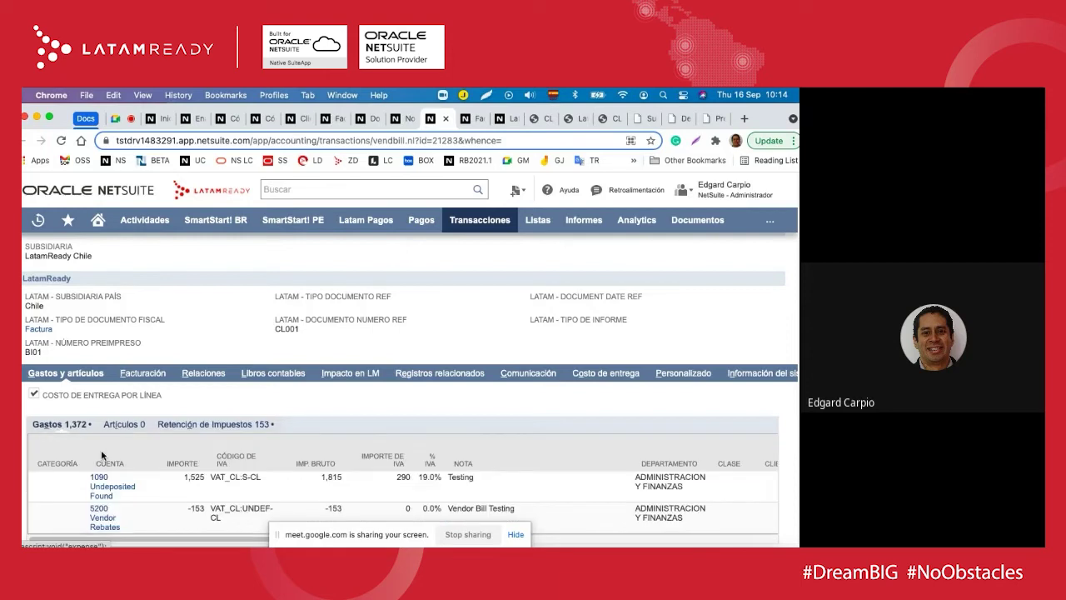
scroll(116, 460, "down", 1)
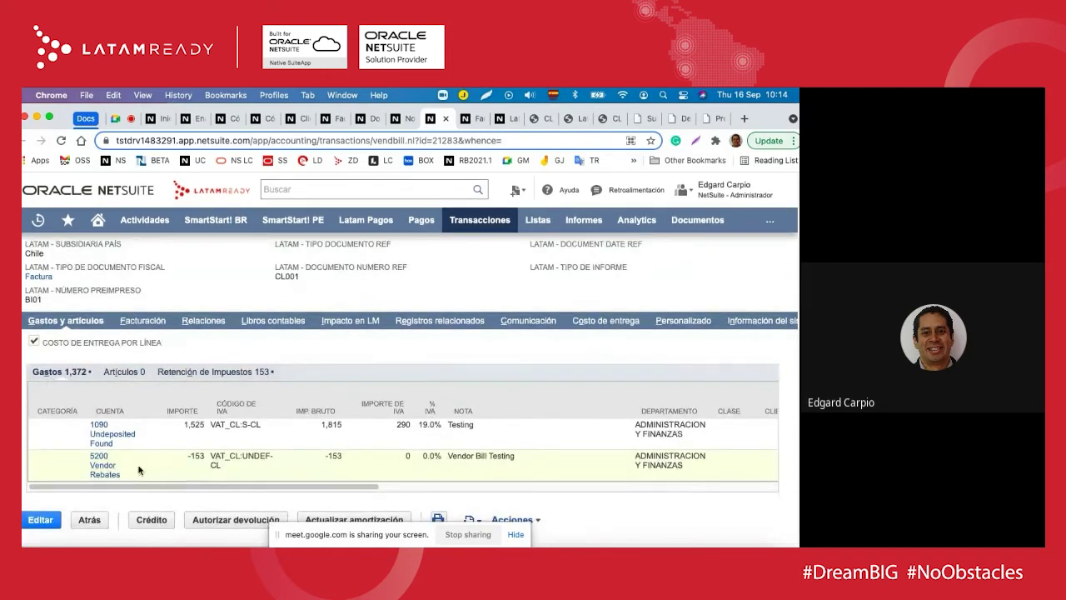
Step: Recheck the bill's Retención de Impuestos details, and switch to the non-deductible expense purchase bill to review its fiscal fields and expense VAT code
left_click(203, 373)
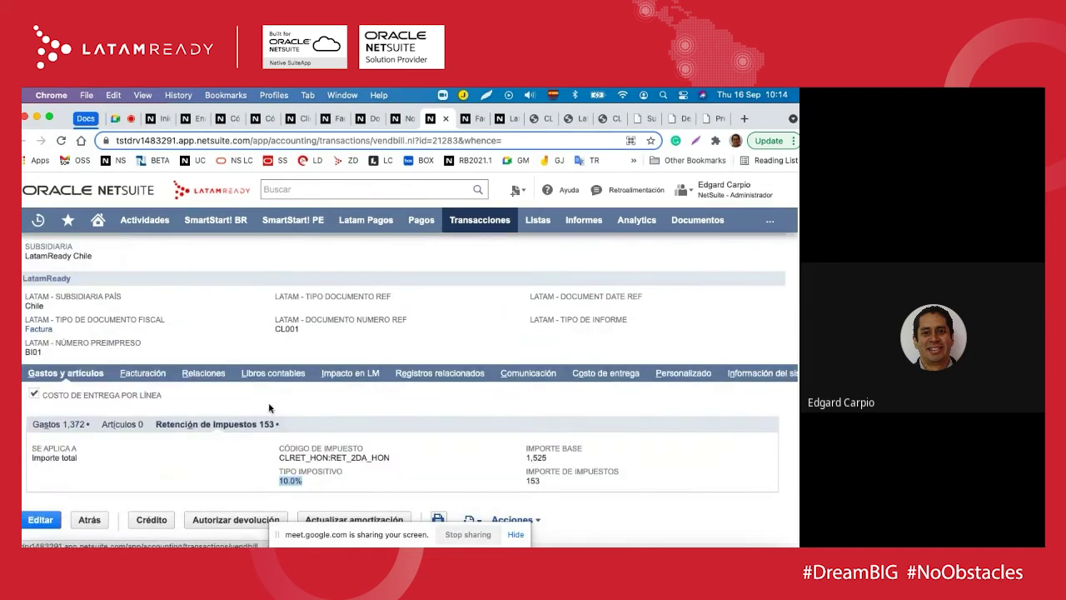
scroll(343, 460, "up", 5)
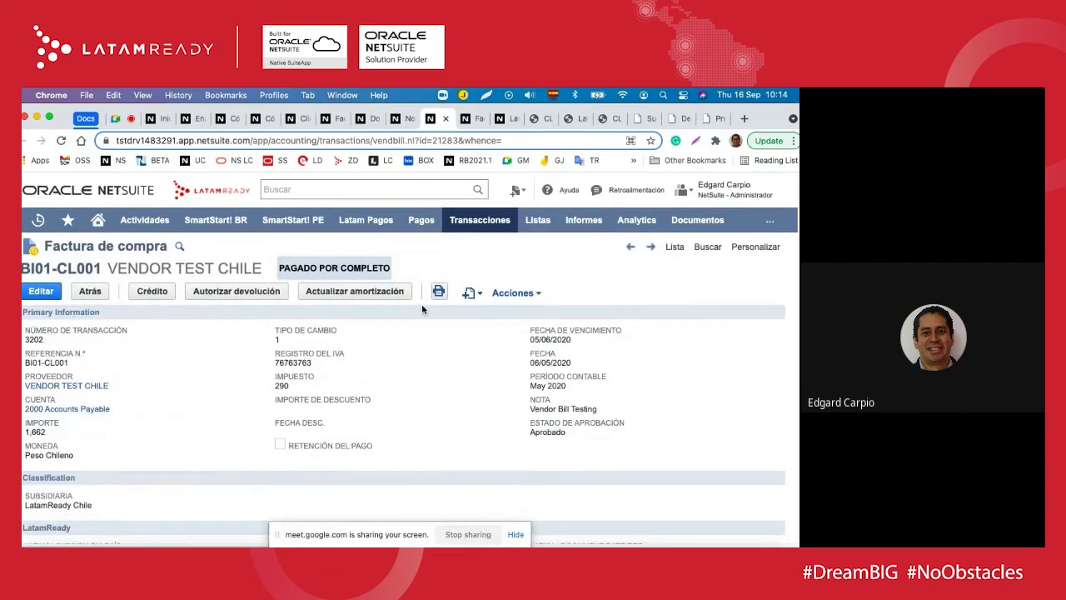
left_click(465, 119)
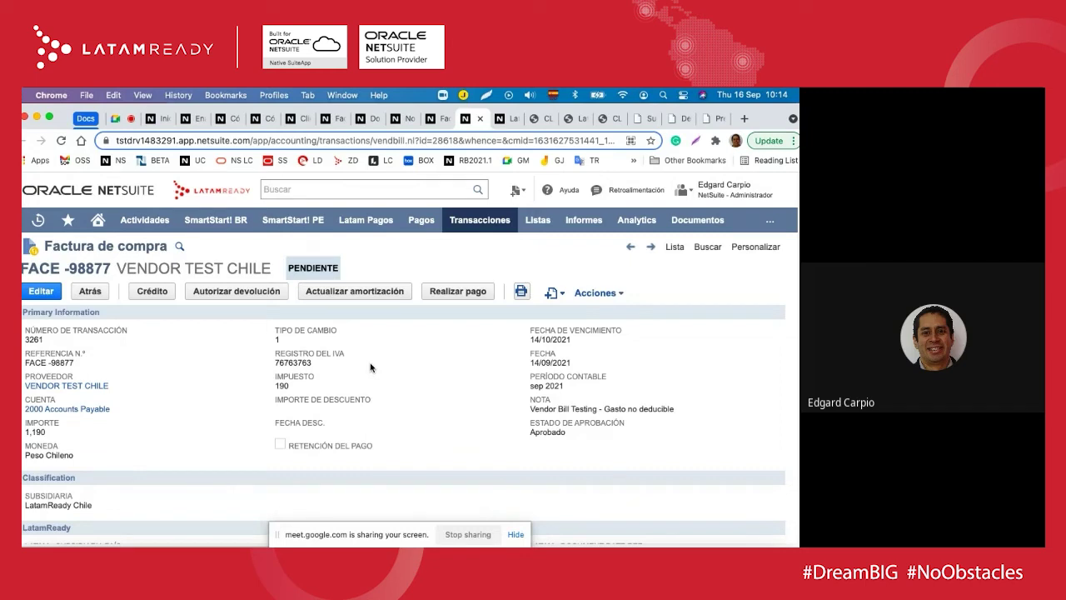
scroll(388, 414, "down", 7)
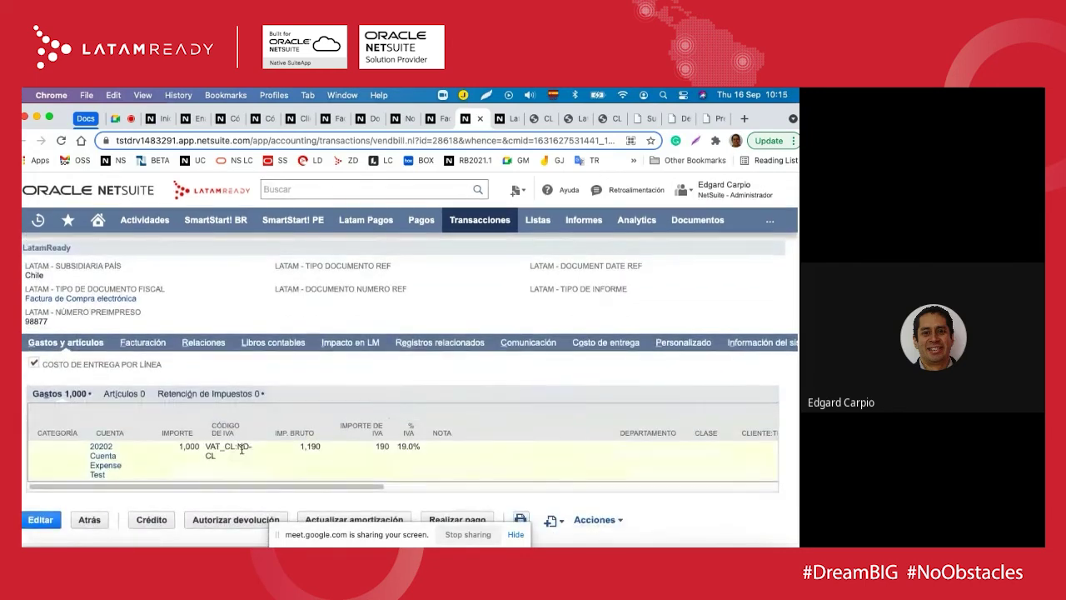
left_click_drag(209, 445, 227, 460)
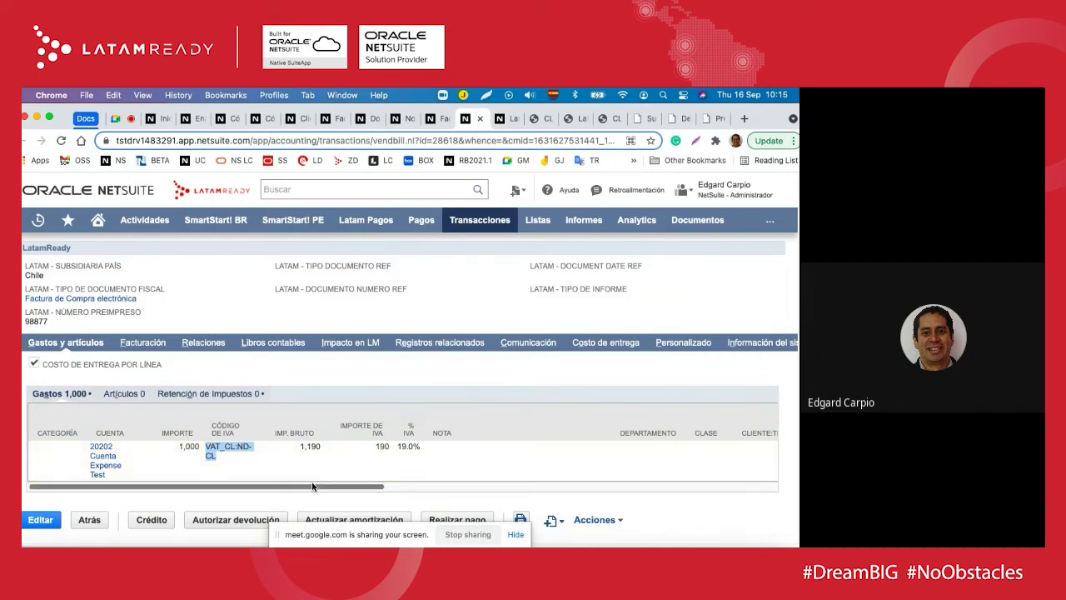
Step: Review the bill's general ledger impact, highlighting the Non-Deductible Tax lines for VAT on Purchases CL and the expense account
left_click(359, 350)
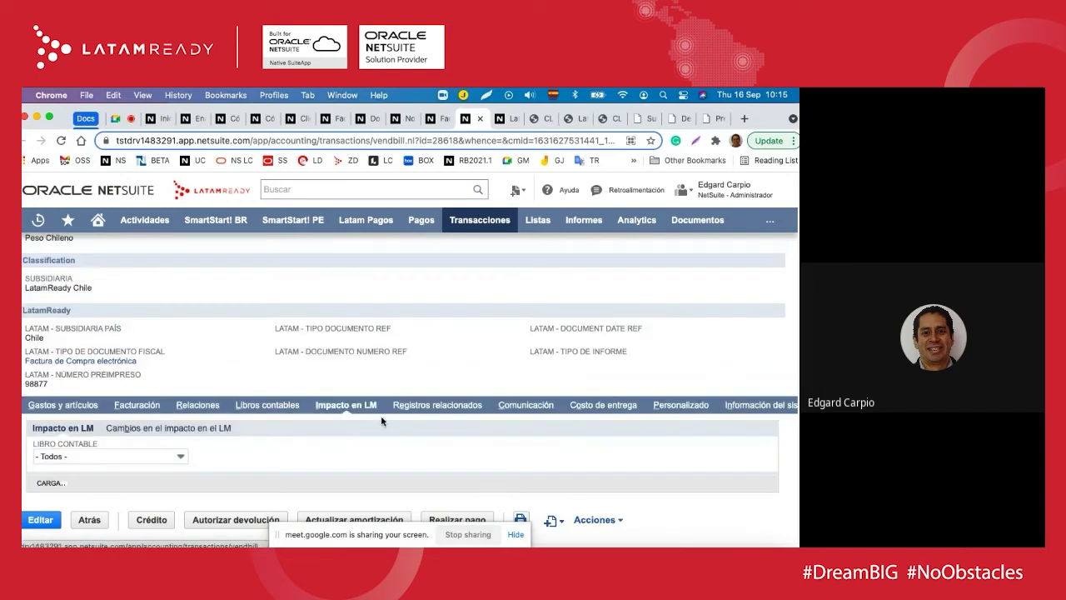
scroll(384, 436, "down", 5)
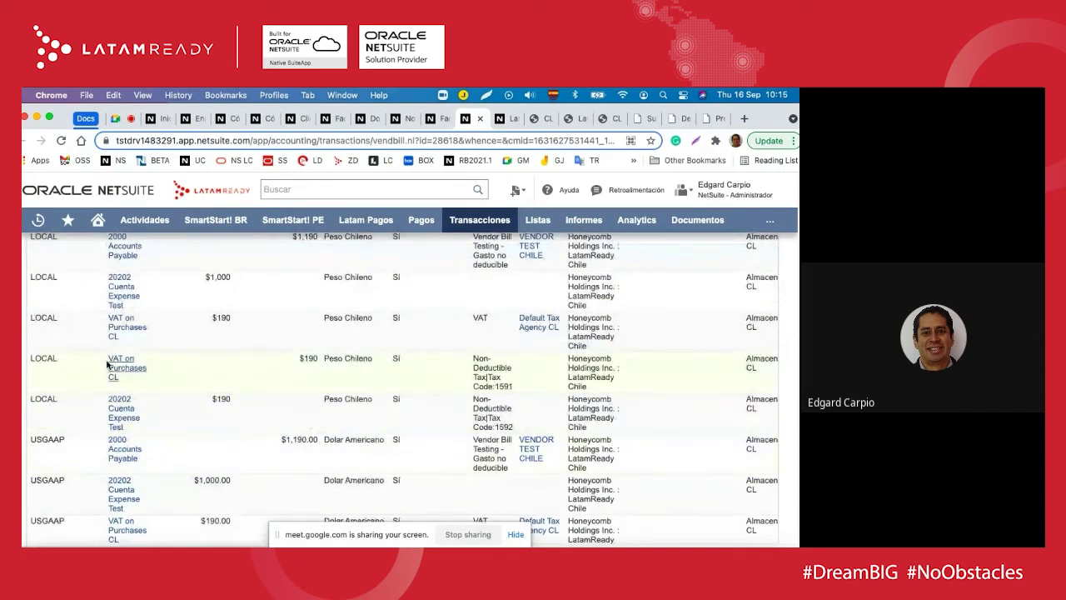
left_click_drag(108, 360, 388, 441)
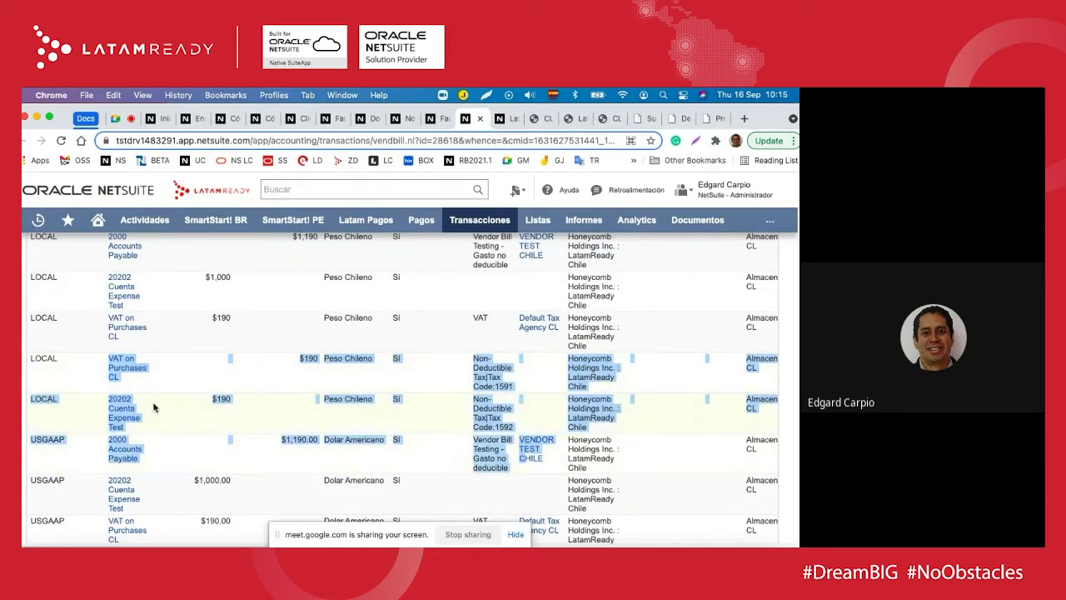
left_click(106, 403)
left_click_drag(106, 403, 523, 426)
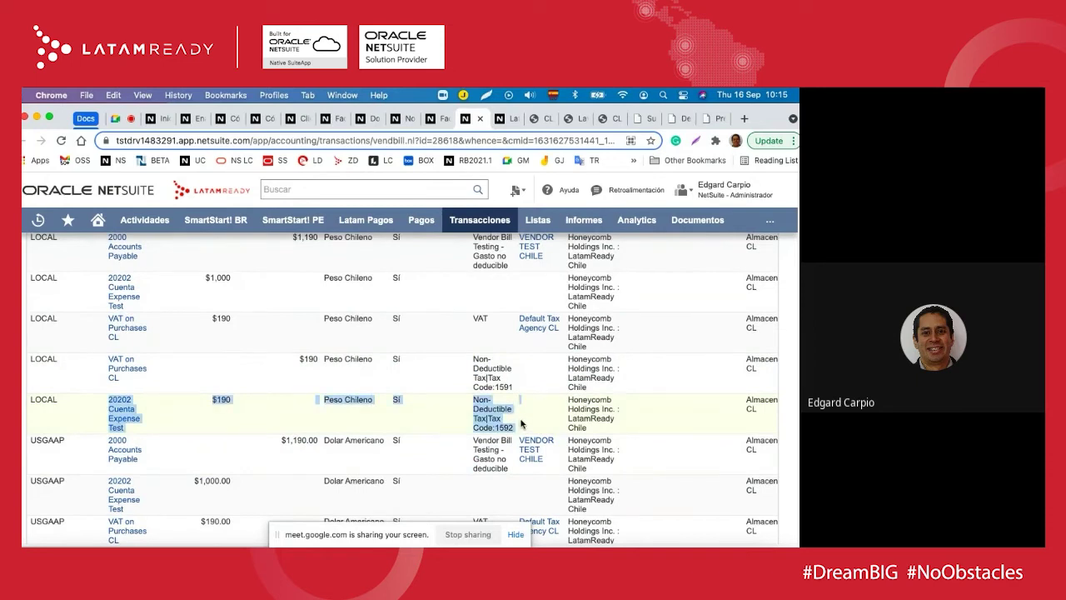
scroll(521, 422, "up", 15)
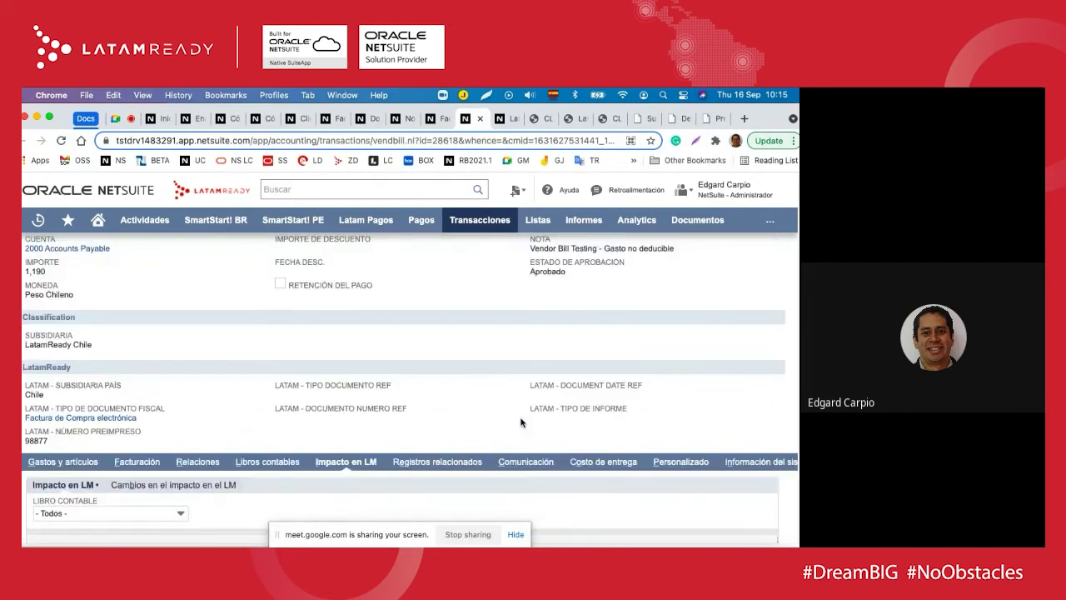
Step: Switch to the Latam Report Generator CL and show where the LatamReady - RPT CL reports are located among the available reports
left_click(504, 118)
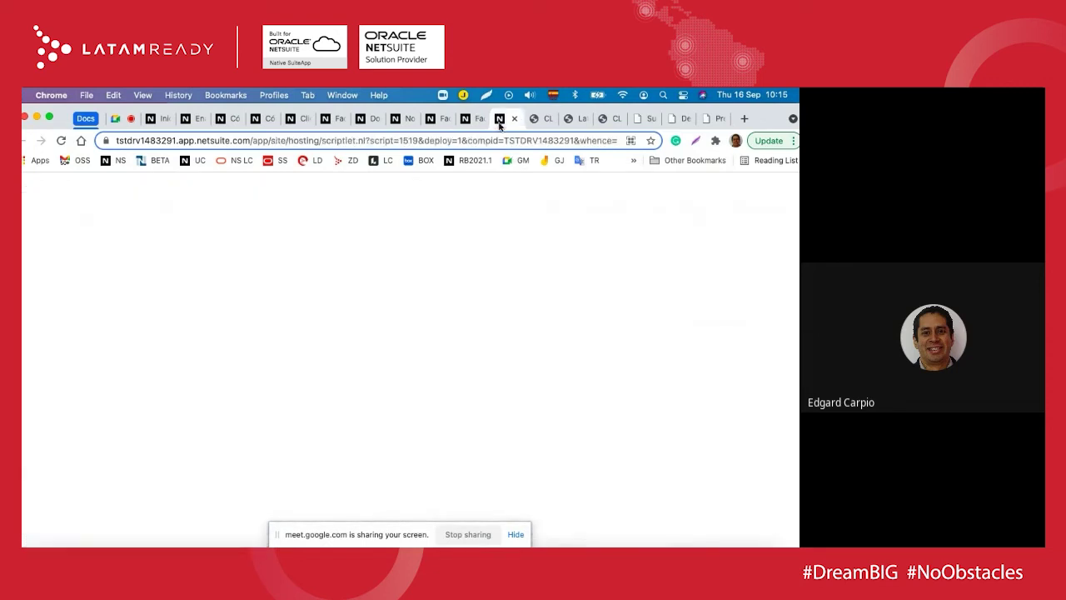
scroll(475, 326, "up", 5)
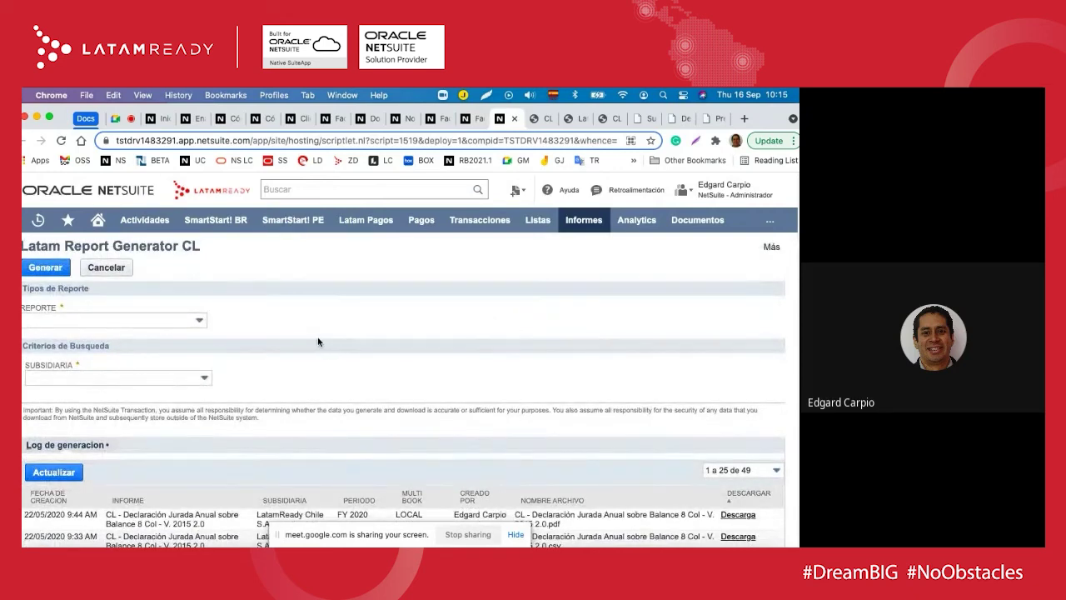
mouse_move(583, 222)
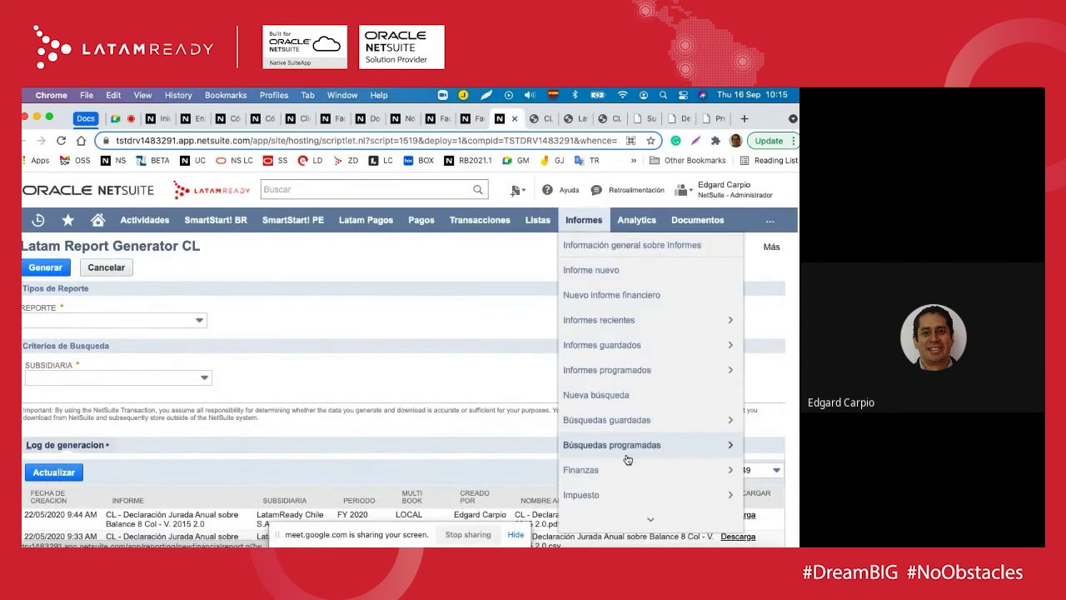
mouse_move(639, 517)
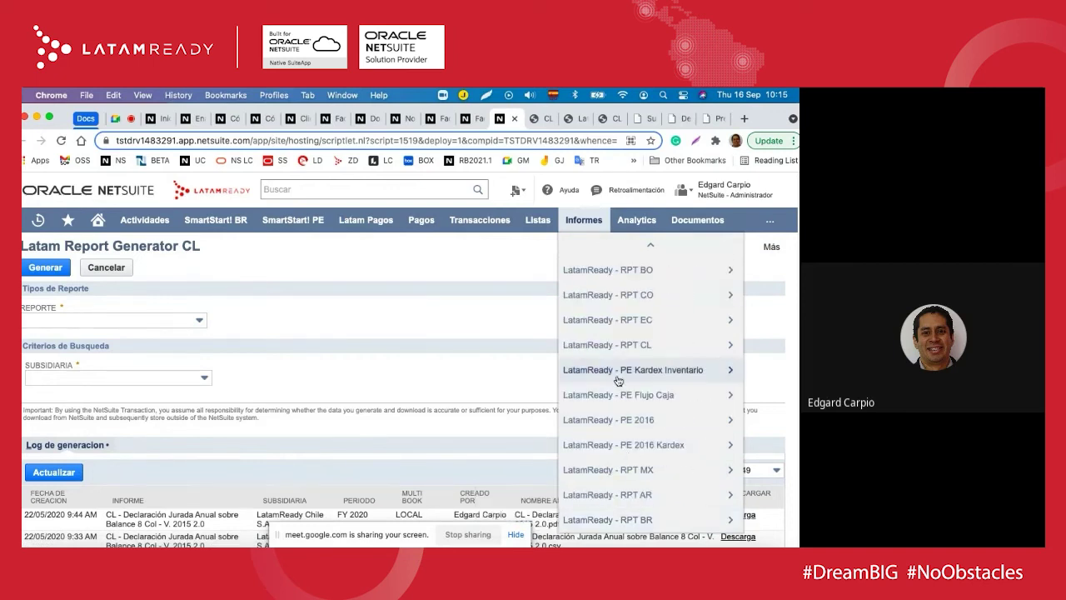
mouse_move(618, 354)
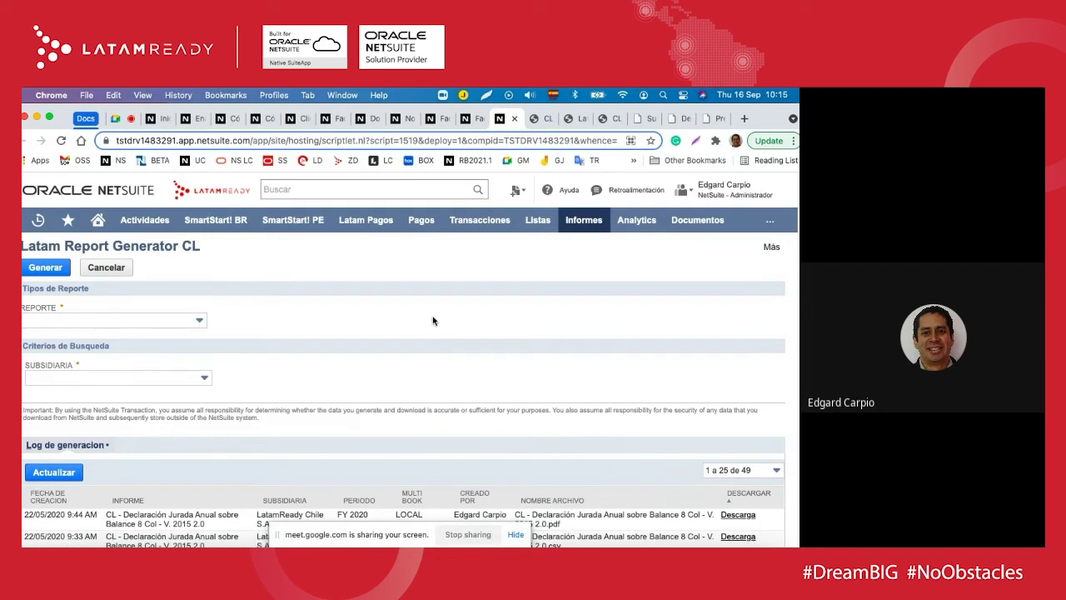
Step: Look through the available Chilean reports and select CL - Declaración Jurada Anual sobre Balance 8 Col - V. 2015 2.0
left_click(197, 324)
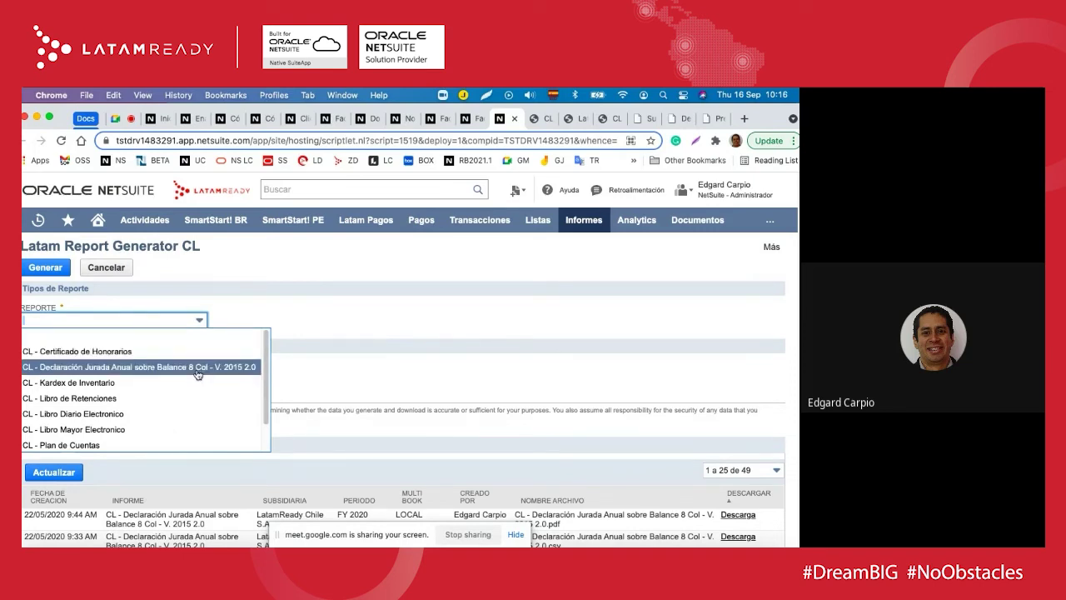
scroll(146, 407, "down", 1)
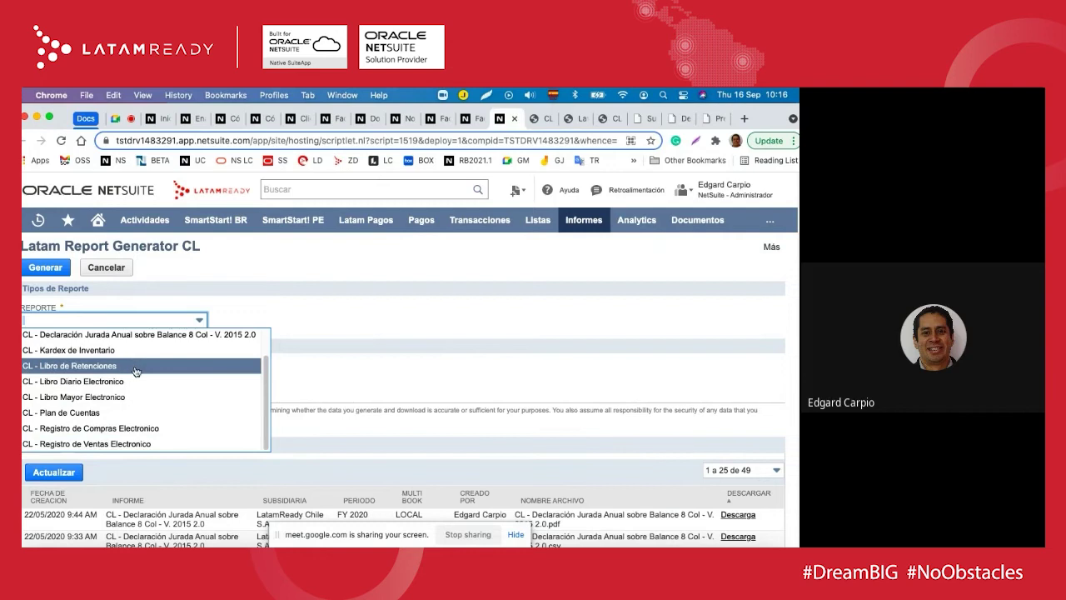
scroll(136, 374, "up", 1)
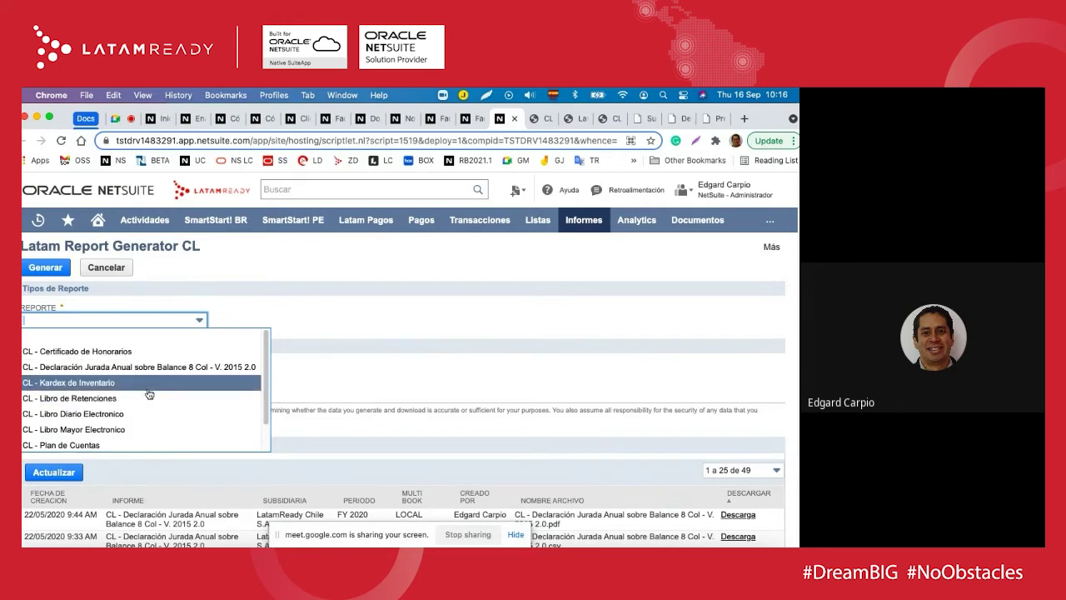
left_click(208, 375)
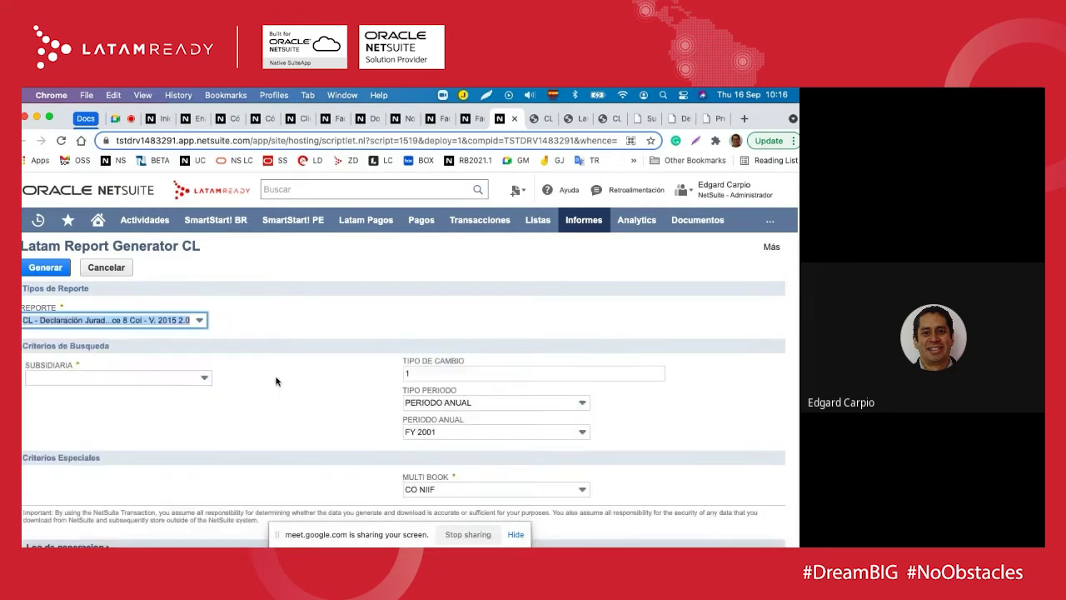
Step: Set the report's subsidiary to Honeycomb Holdings Inc. : LatamReady Chile and its Multi Book to LOCAL
left_click(208, 378)
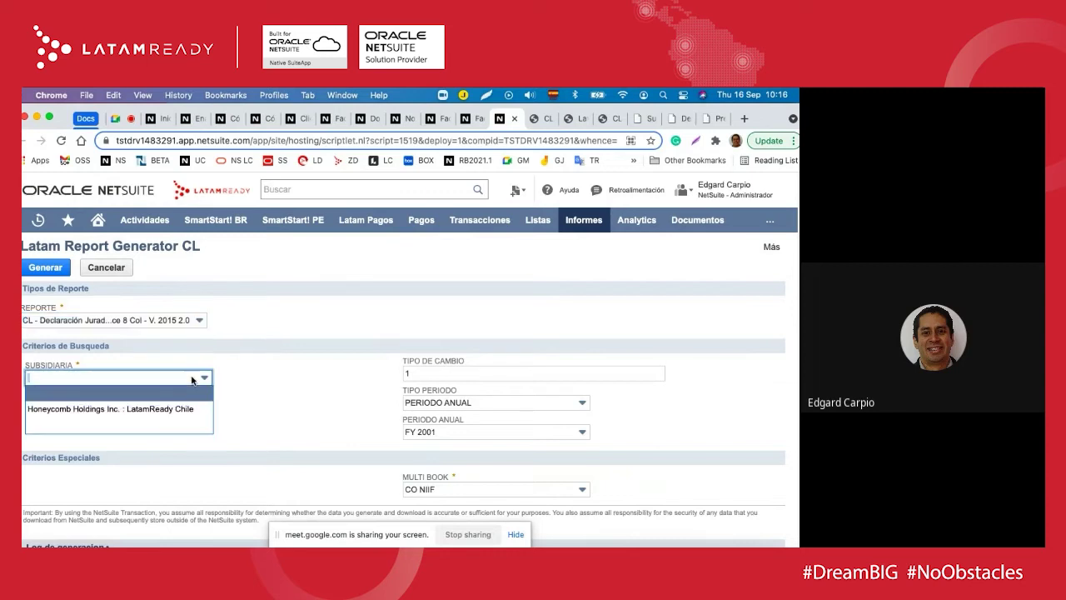
left_click(187, 410)
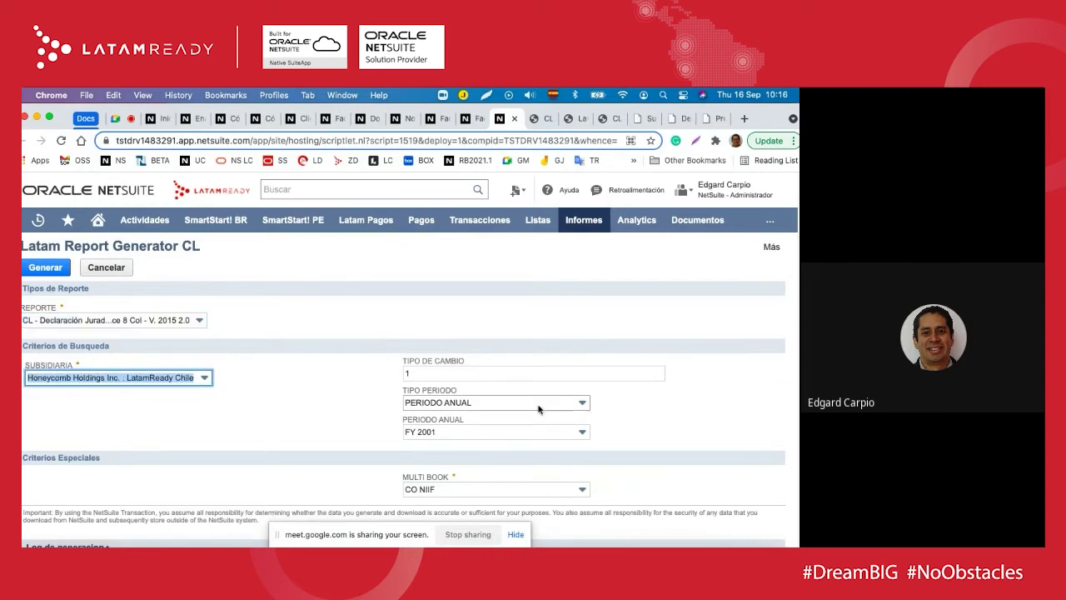
scroll(464, 437, "down", 2)
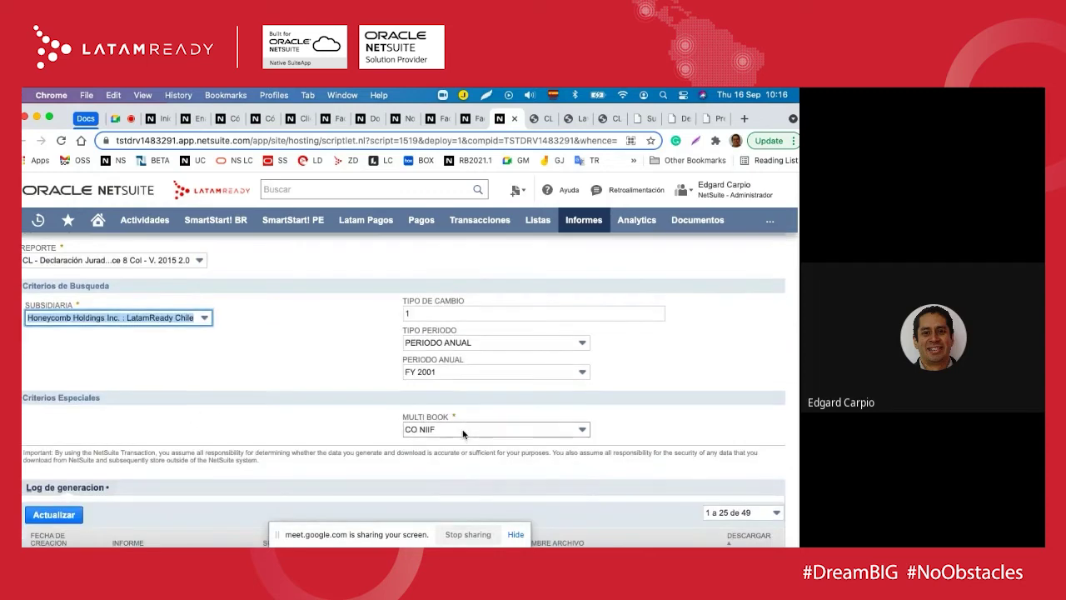
left_click(463, 438)
left_click(454, 458)
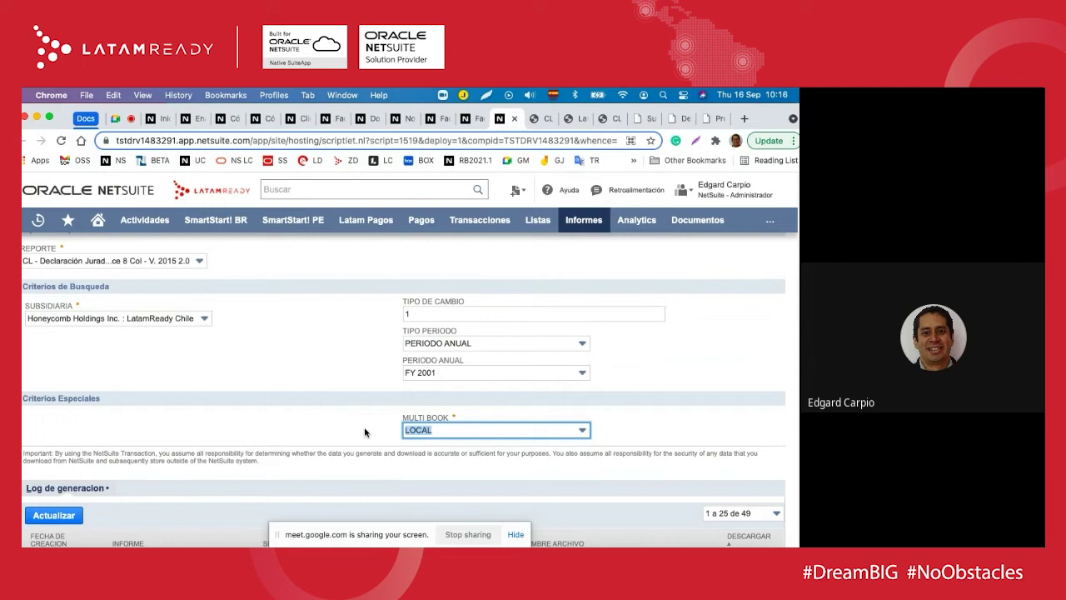
Step: Review the report criteria and the generation log with its downloadable report files
scroll(364, 426, "down", 1)
scroll(364, 426, "up", 1)
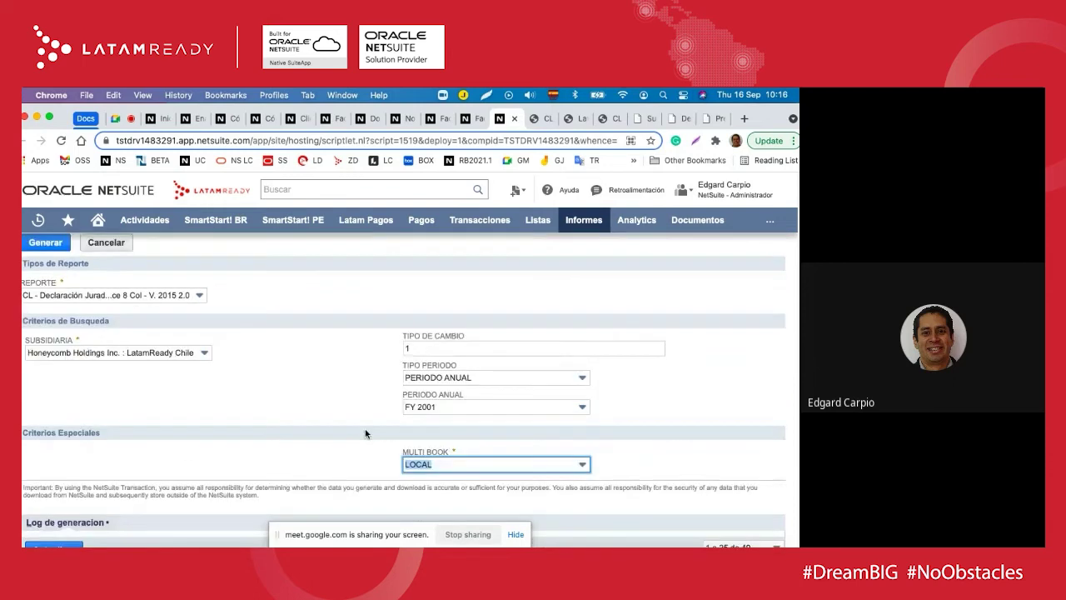
scroll(364, 426, "down", 4)
scroll(365, 429, "down", 2)
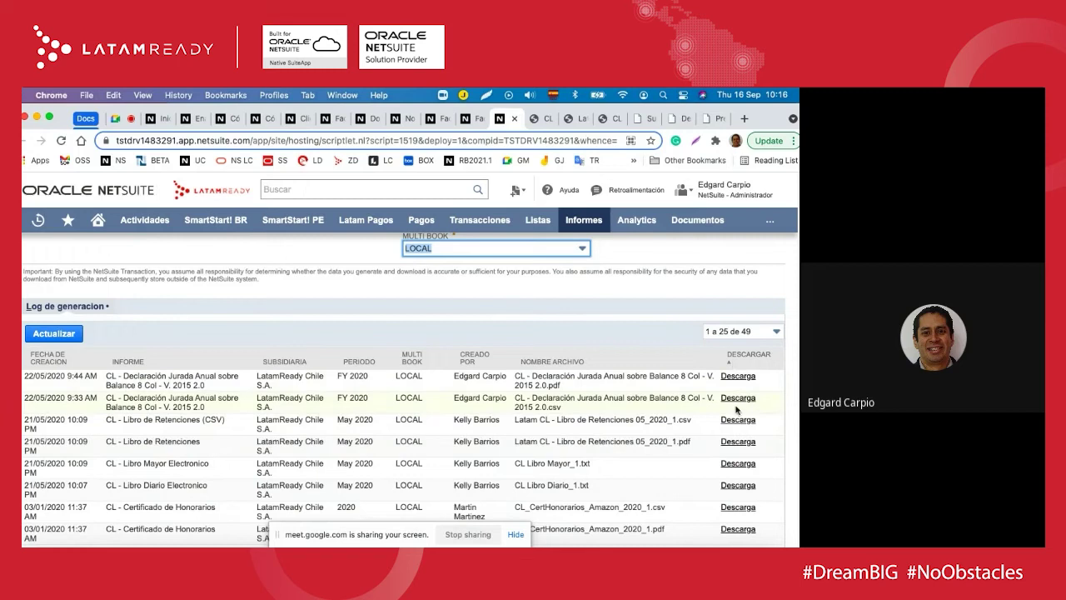
Step: Switch to the CL_CertHonorarios_Amazon_2020_1 PDF and review the fee certificate from header to signature block
left_click(536, 121)
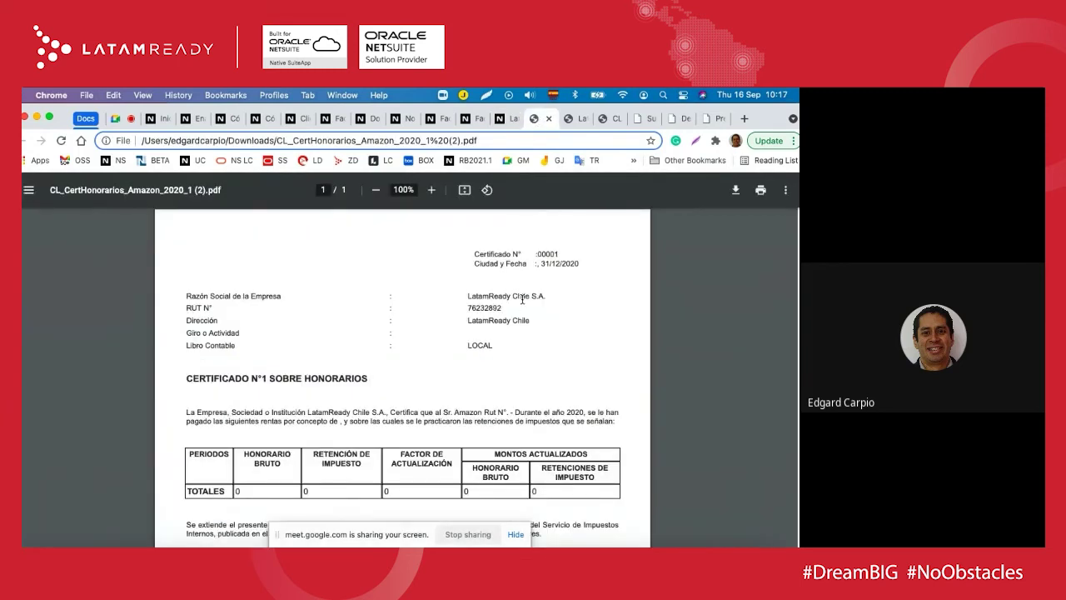
scroll(516, 316, "down", 5)
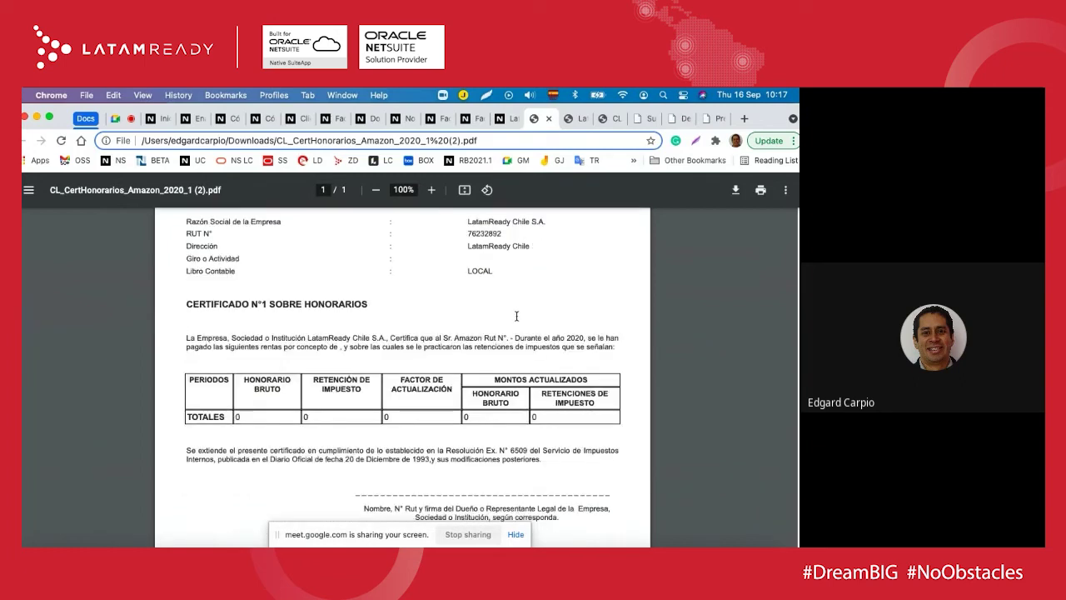
scroll(516, 316, "up", 5)
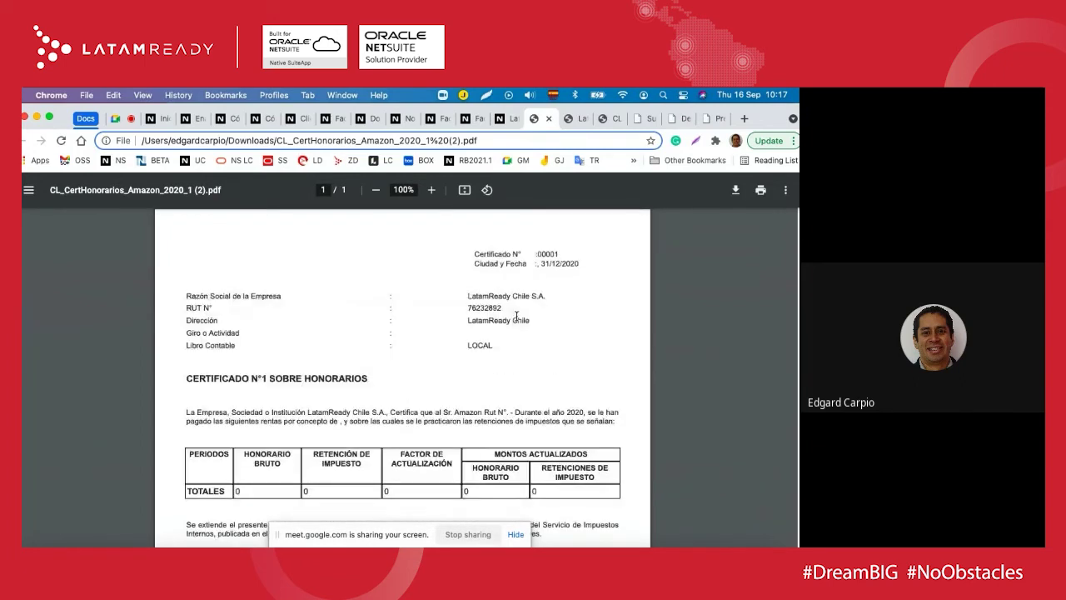
Step: Switch to the Libro de Retenciones PDF and review its vendor withholding entry and signature sections
left_click(569, 119)
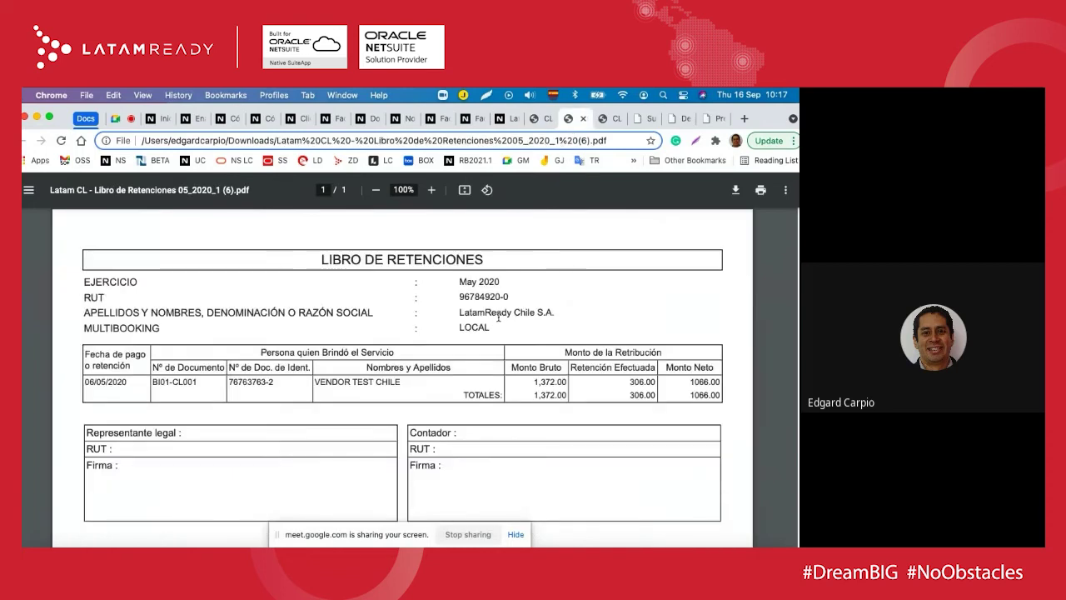
scroll(444, 333, "down", 4)
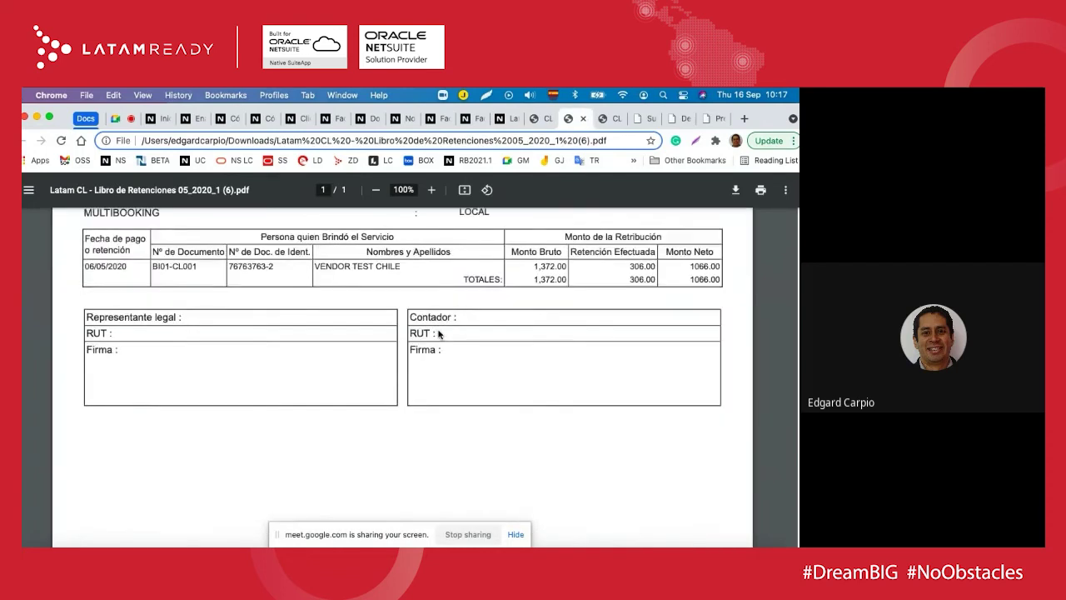
scroll(444, 333, "up", 4)
Step: Switch to the Declaración Jurada 2019 PDF and review its declarant data and eight-column account balance detail
key("ctrl+Tab")
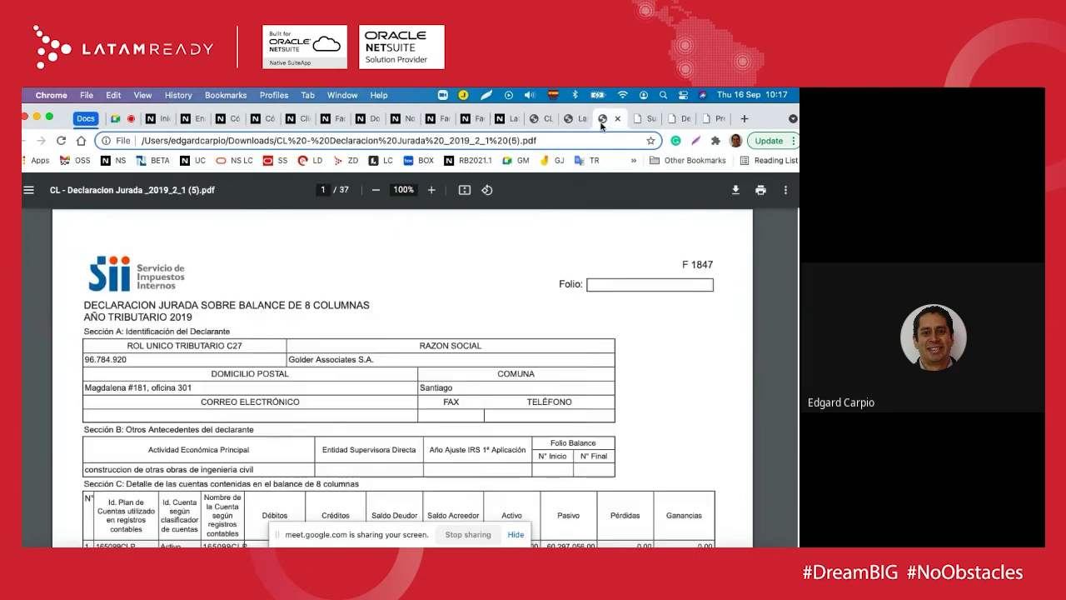
scroll(405, 331, "down", 6)
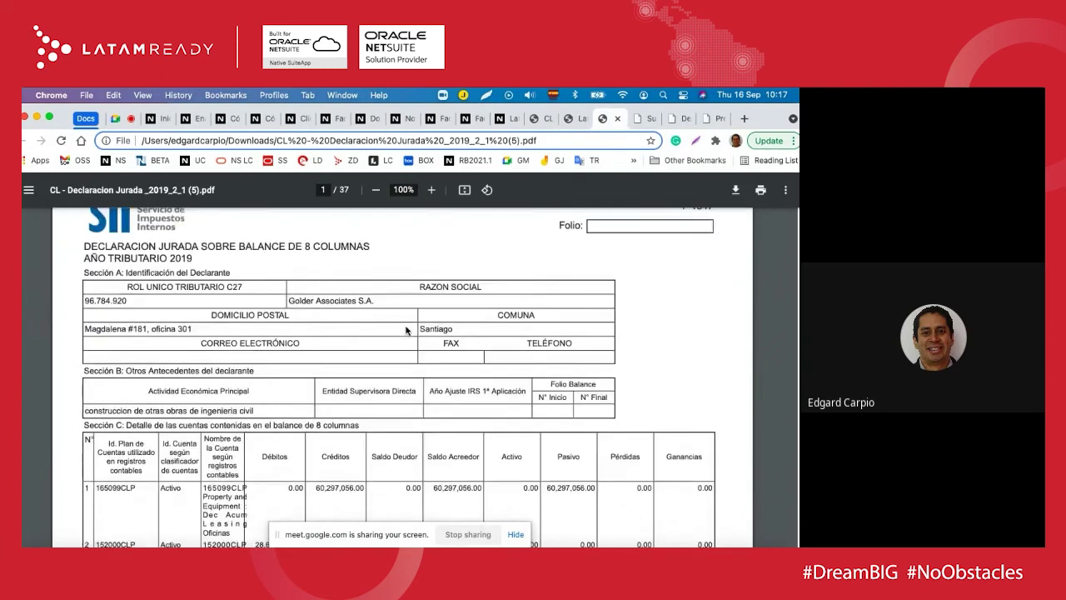
scroll(405, 331, "down", 4)
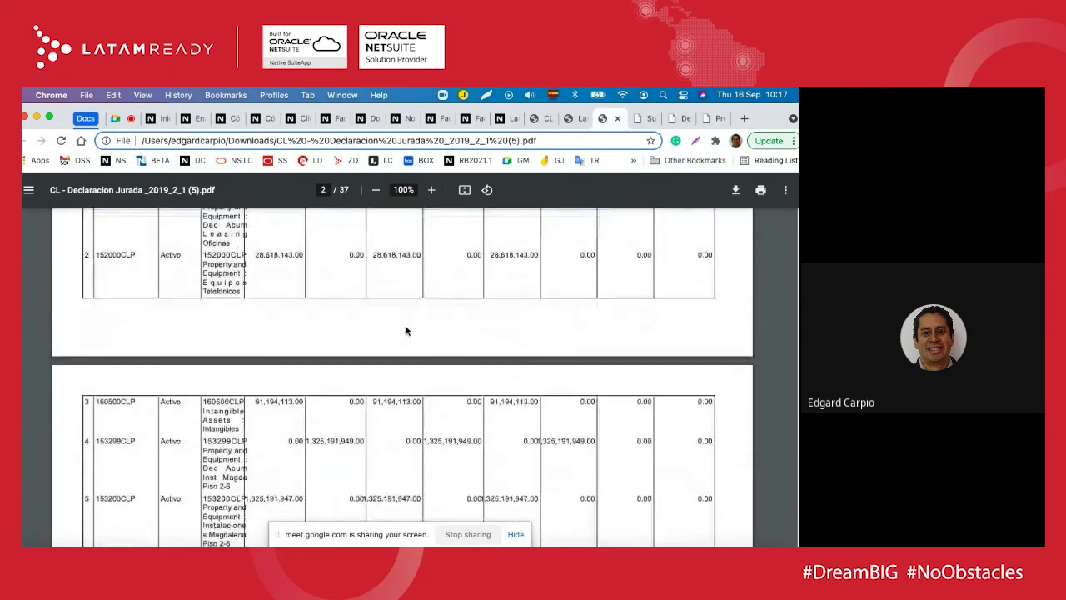
scroll(406, 330, "up", 4)
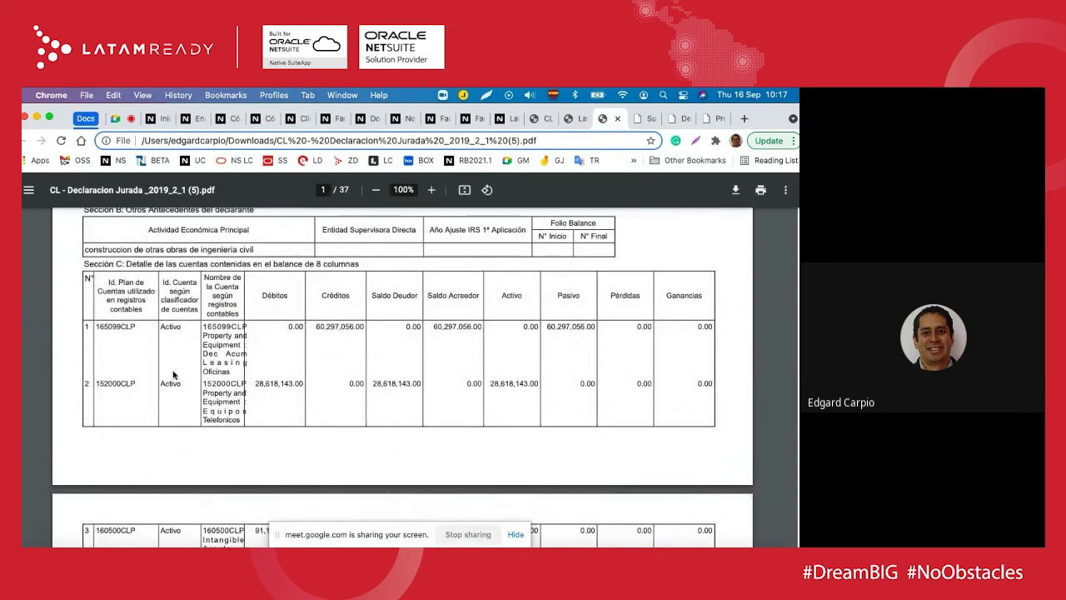
scroll(225, 377, "down", 10)
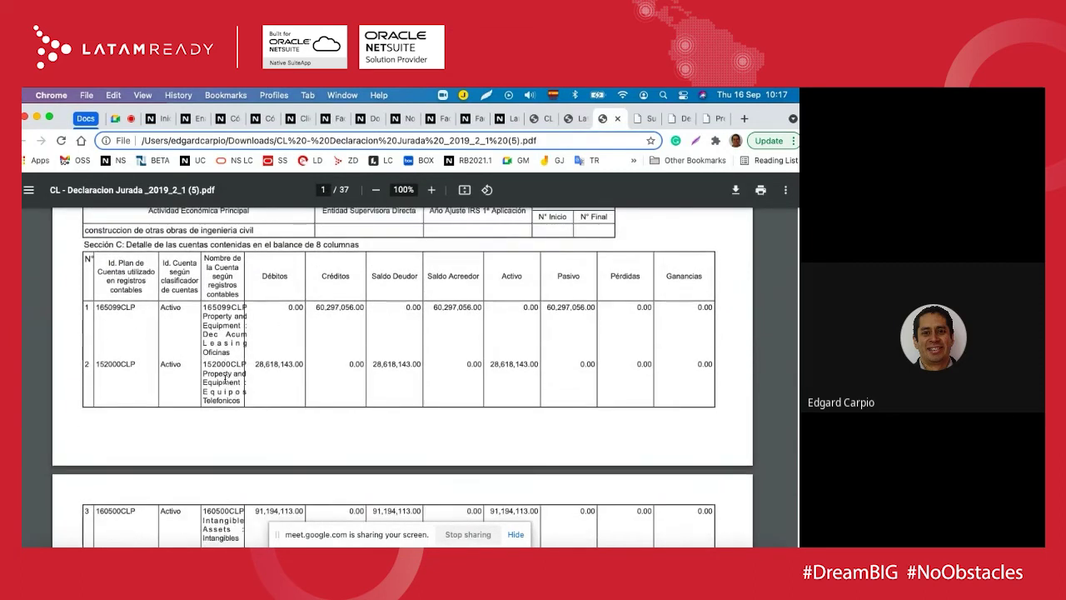
Step: Examine further account rows across the Declaración Jurada pages and return to the declarant section at its beginning
scroll(225, 377, "down", 5)
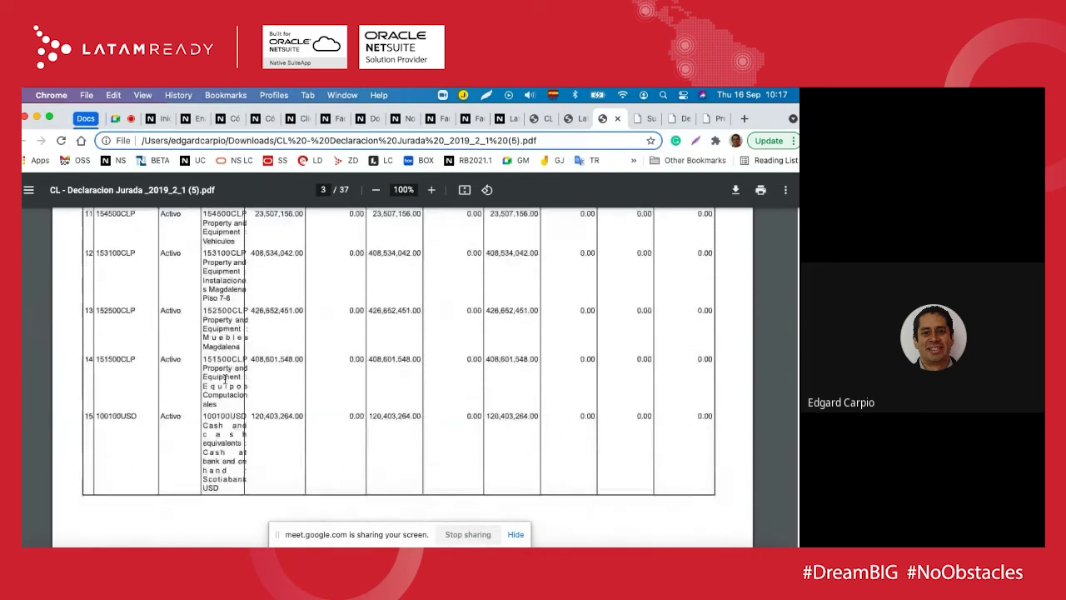
scroll(225, 377, "up", 15)
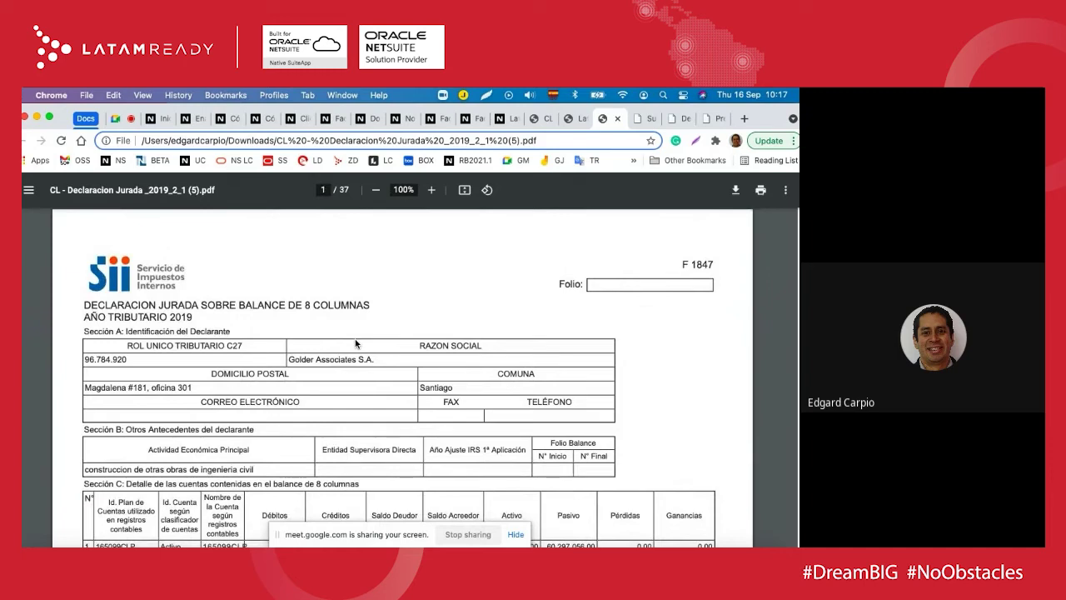
Step: Return to the NetSuite legal reports page, open the Administración del archivo de pago list in a new tab and switch to it
left_click(501, 120)
mouse_move(422, 225)
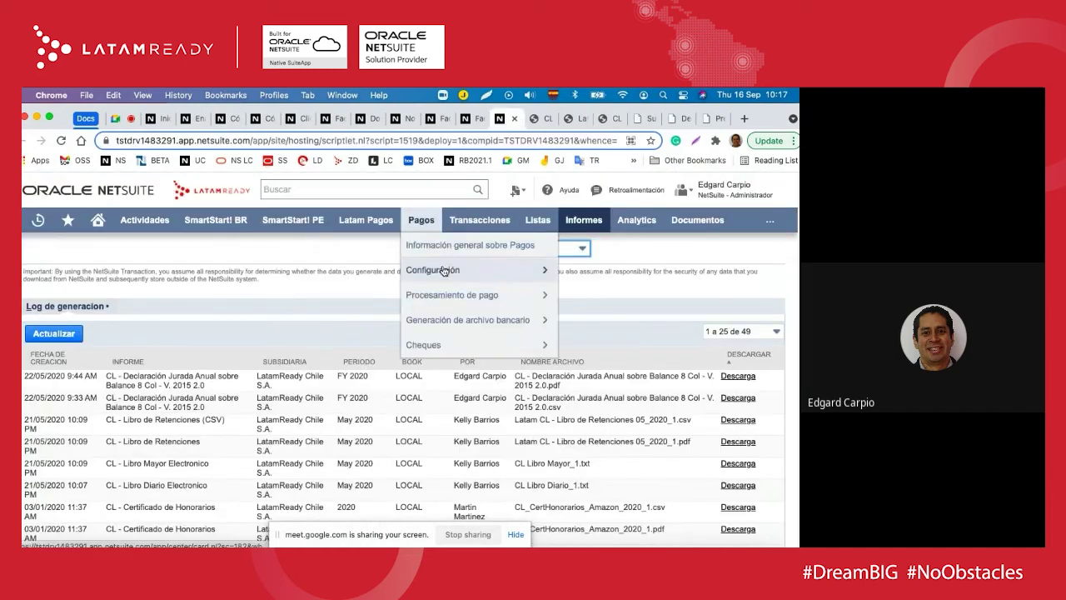
mouse_move(435, 298)
right_click(572, 306)
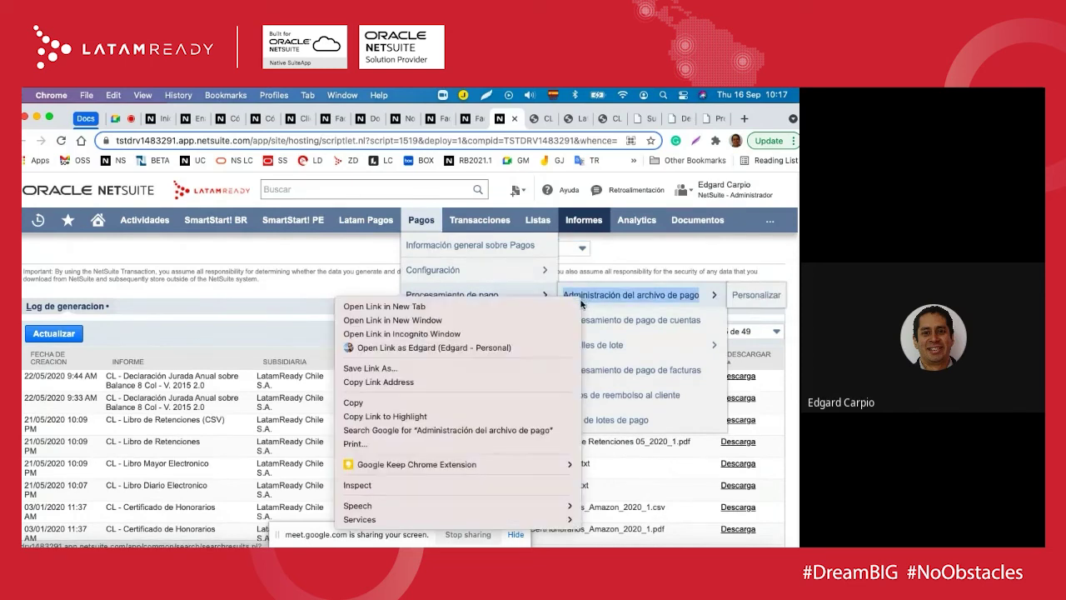
left_click(573, 306)
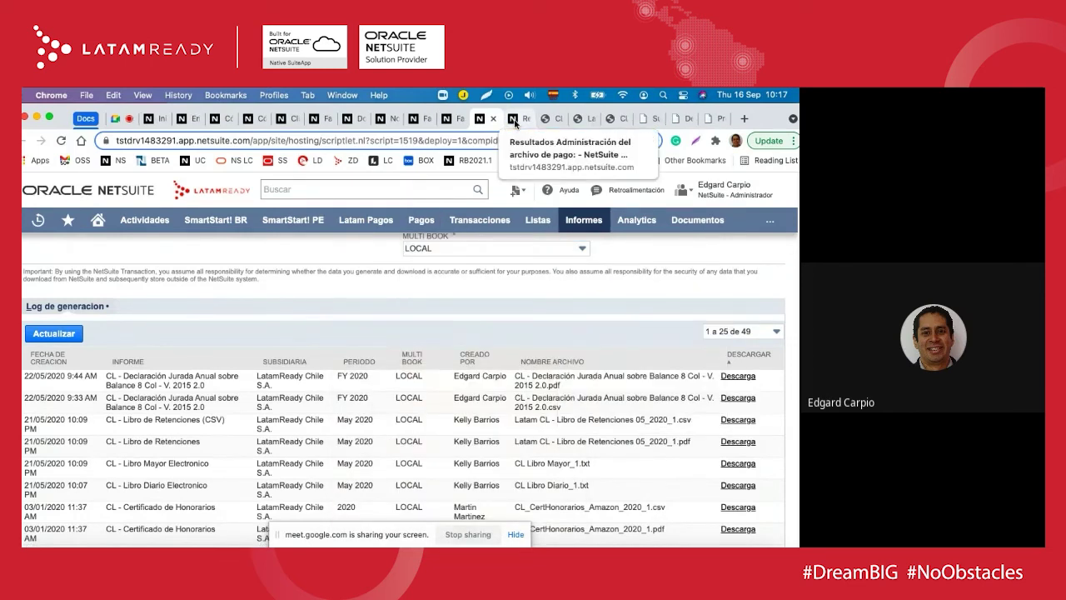
left_click(515, 123)
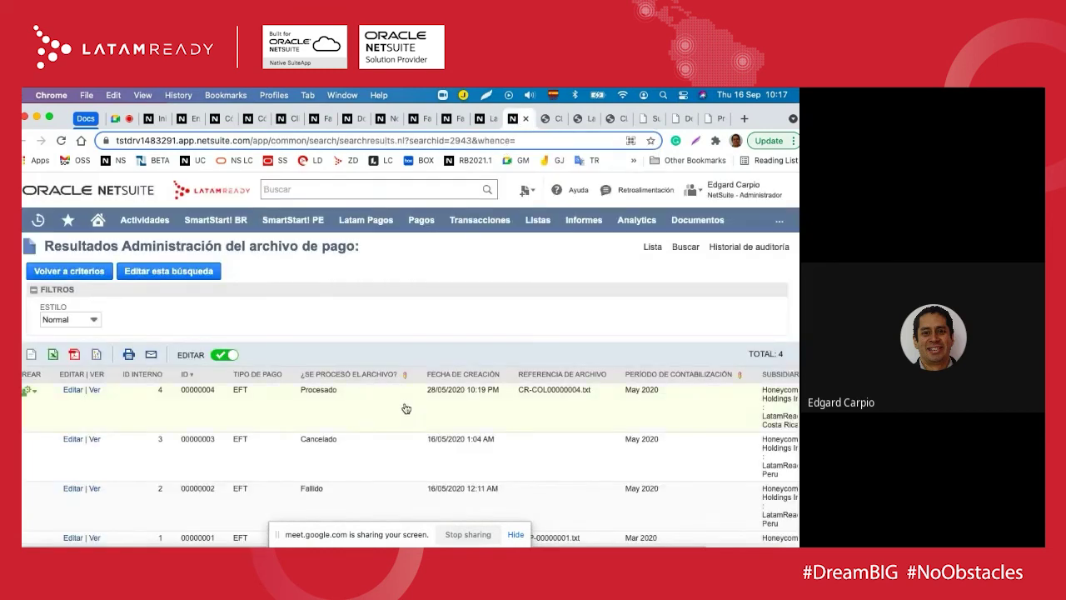
Step: View the March 2020 EFT payment file record 00000001 and review its header data and multi-currency payment details
scroll(406, 408, "down", 1)
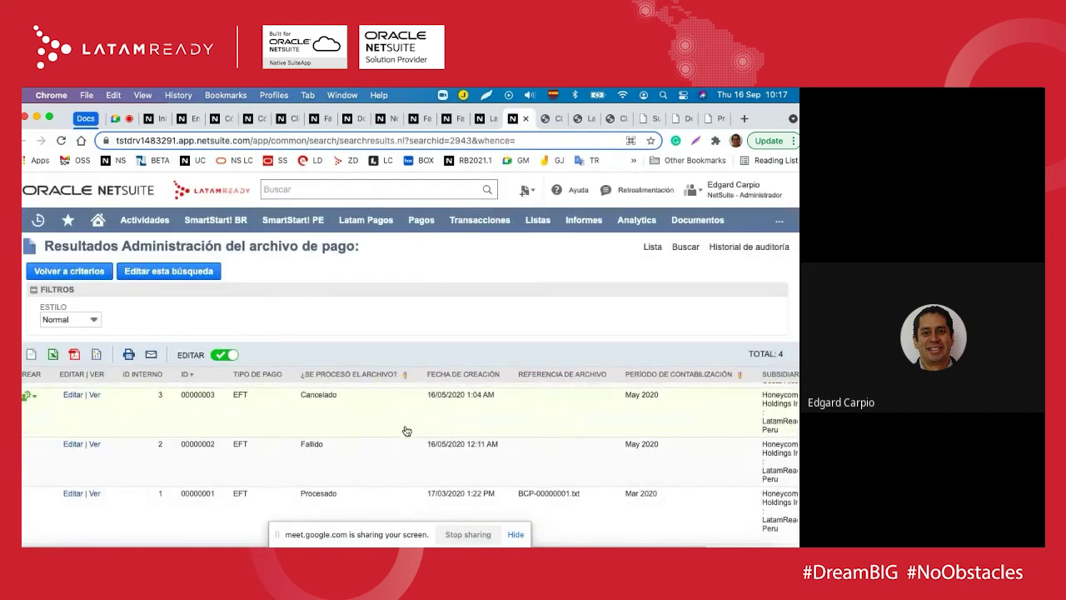
left_click(94, 494)
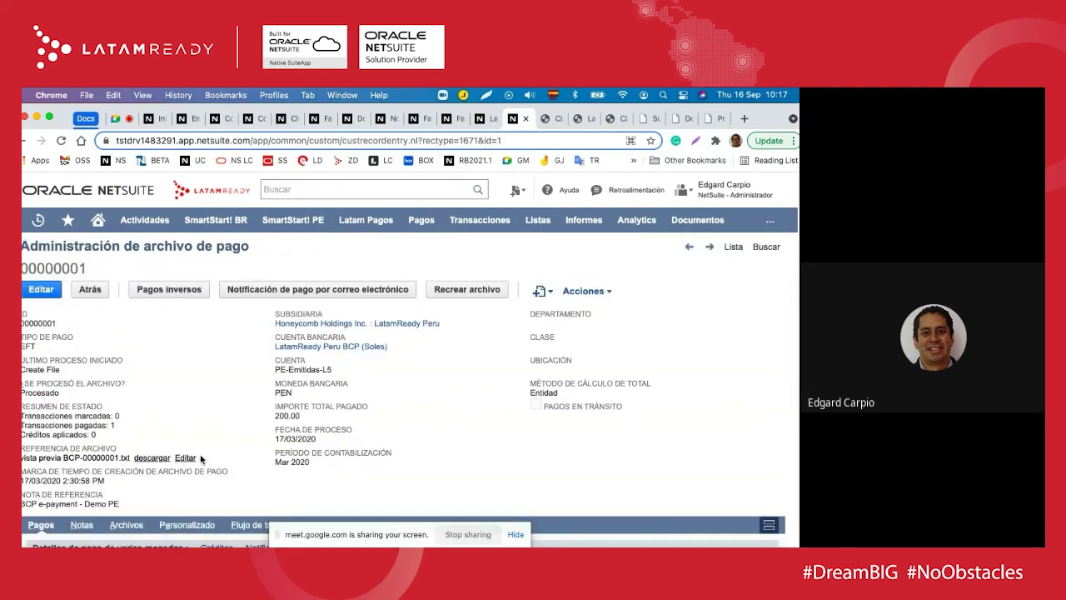
scroll(225, 466, "down", 3)
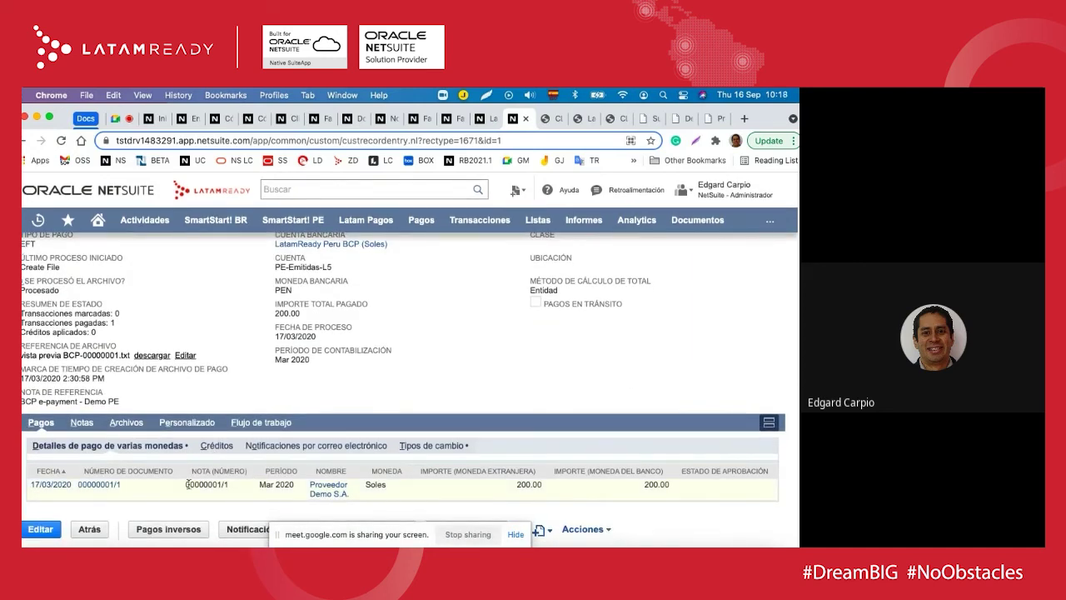
Step: Open the BCP-00000001.txt bank file in the editor, highlight its full content for inspection, and close it without saving
left_click(186, 355)
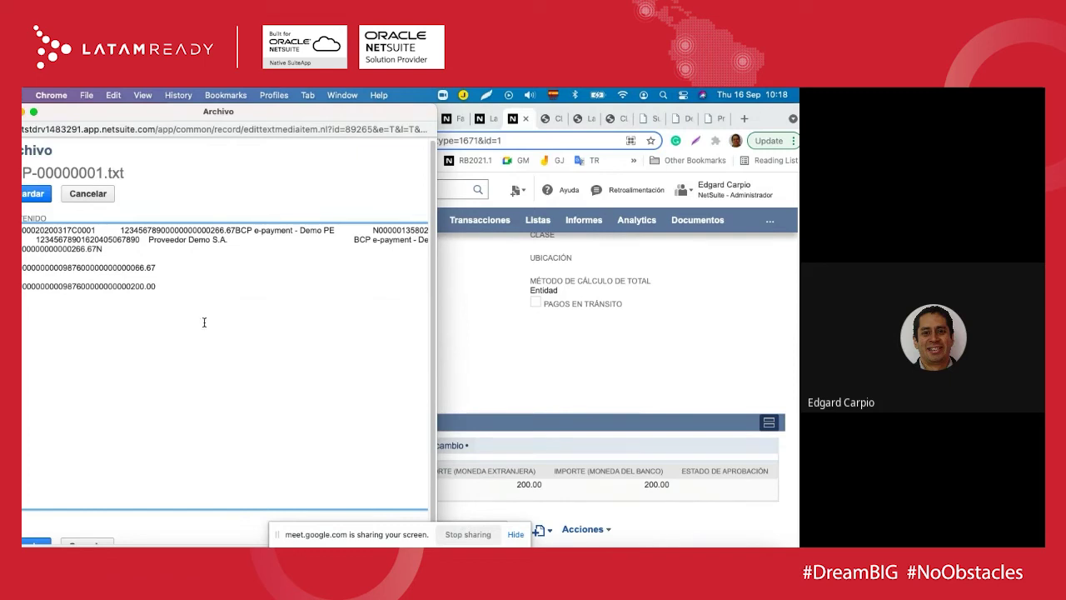
left_click_drag(174, 285, 23, 227)
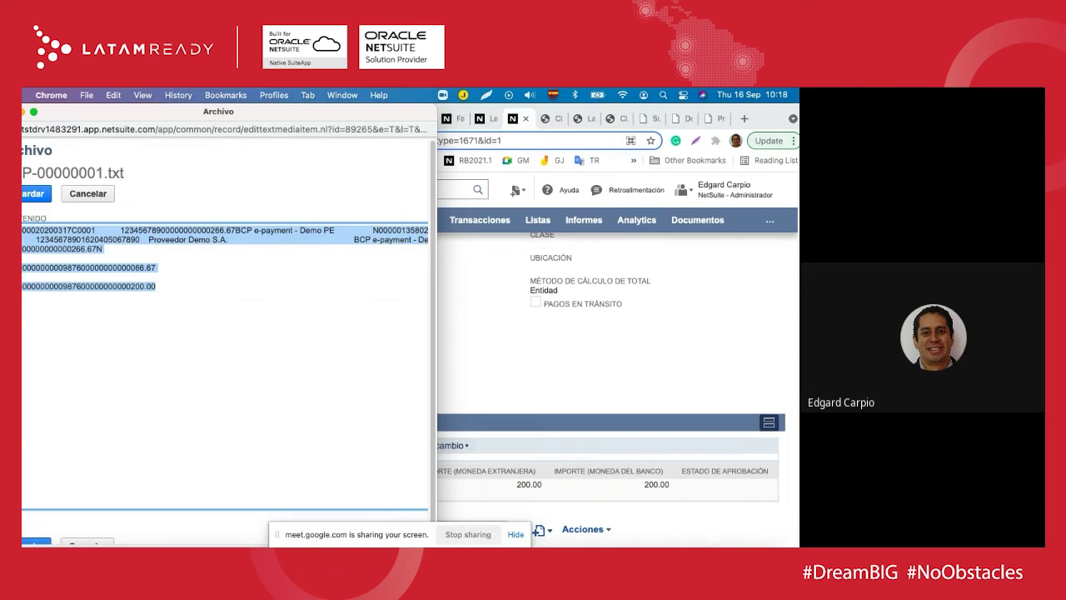
left_click(90, 195)
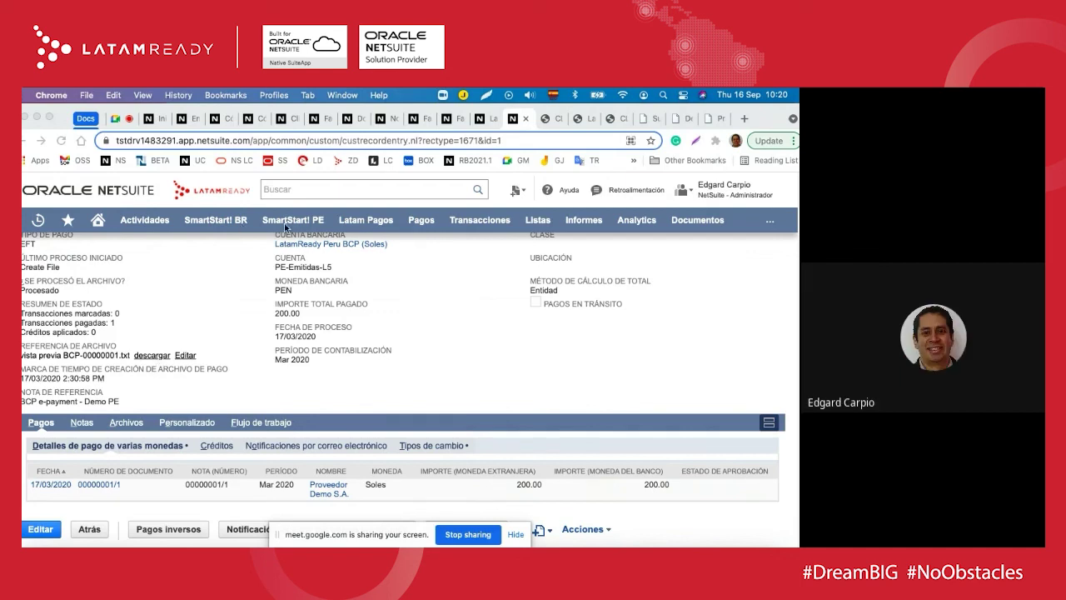
Step: Switch to the CUSTOMER TEST CHILE sales invoice, open LatamReady - Adv Sales Flow in a new tab and bring that page up
left_click(317, 122)
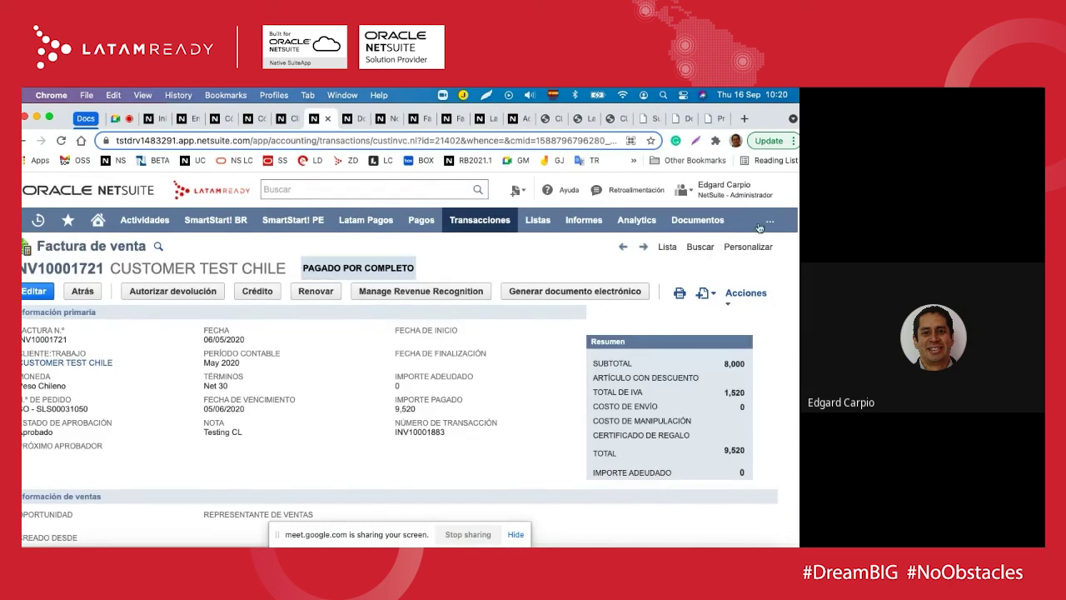
mouse_move(769, 220)
mouse_move(747, 244)
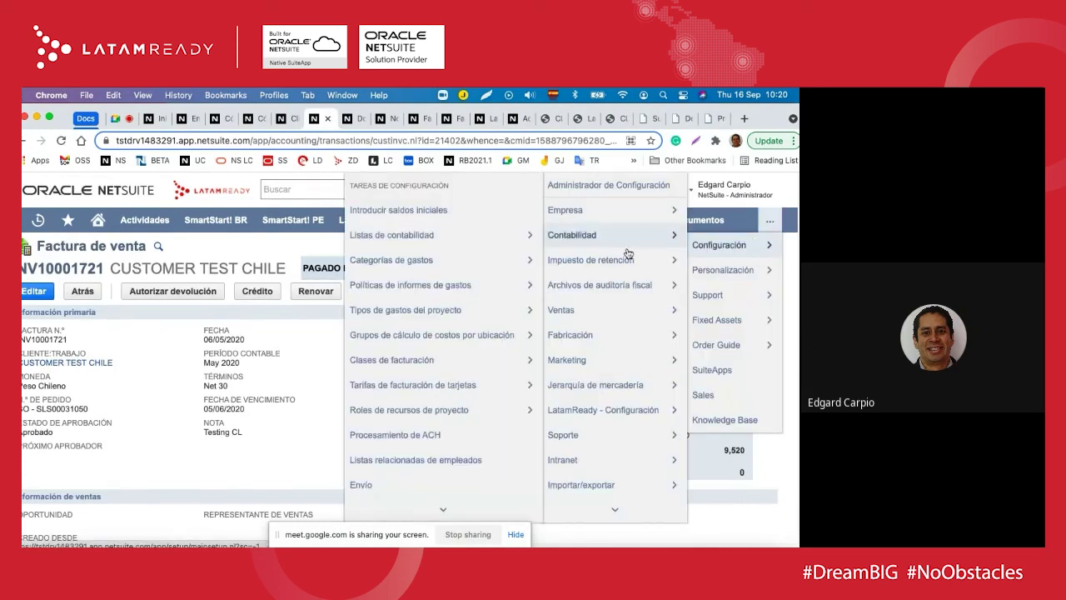
mouse_move(617, 506)
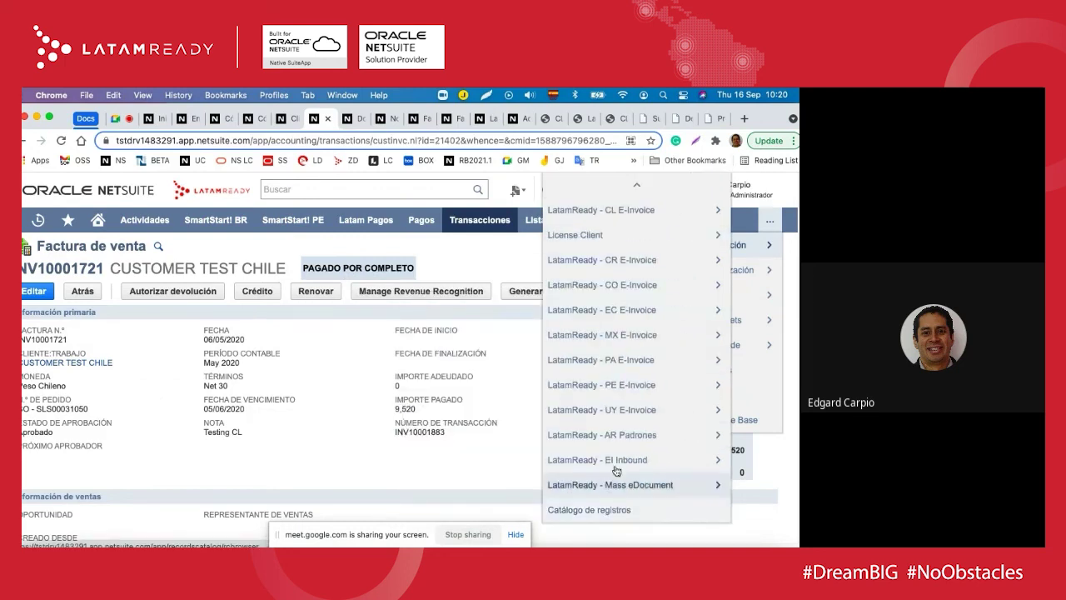
mouse_move(620, 338)
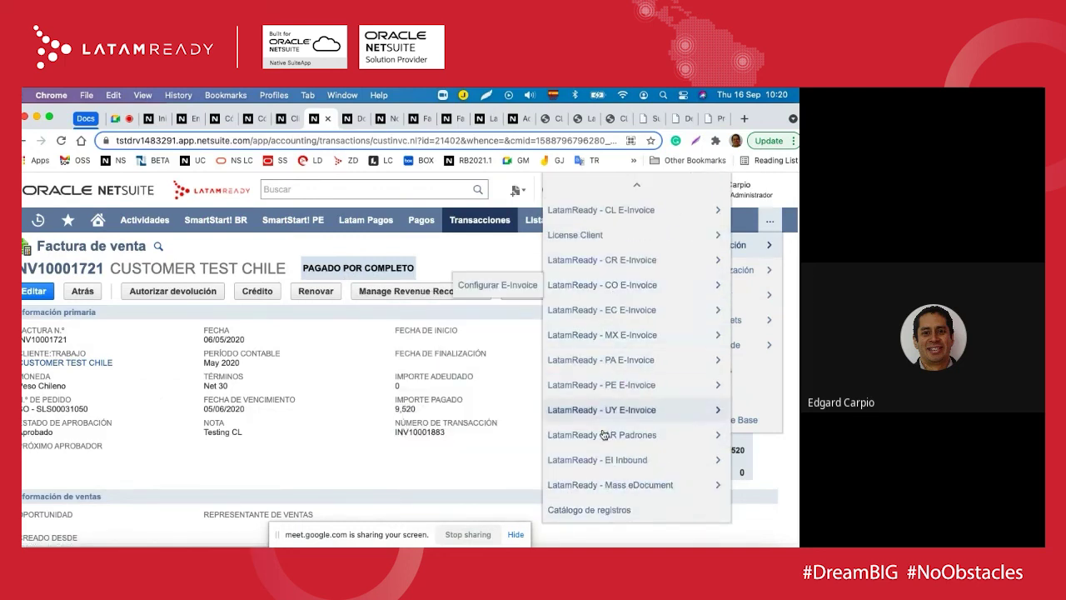
mouse_move(602, 485)
right_click(471, 504)
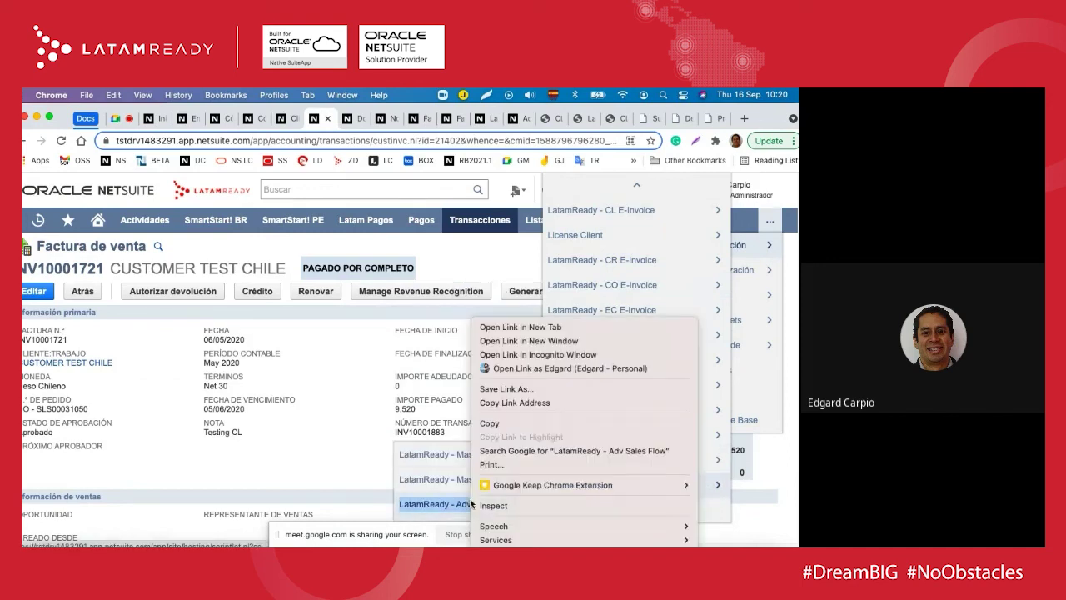
left_click(517, 330)
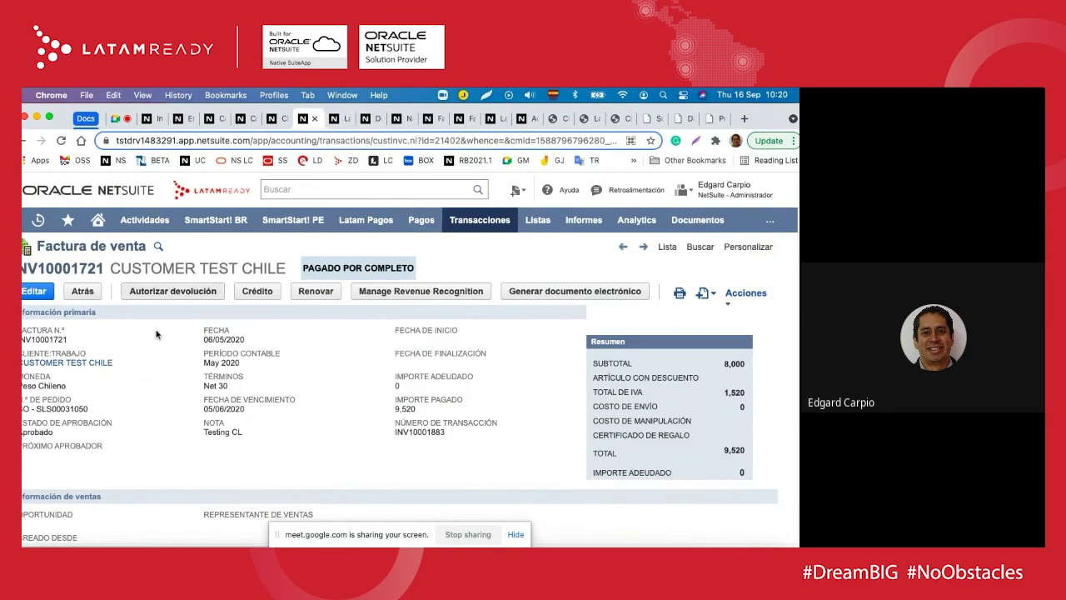
left_click(333, 119)
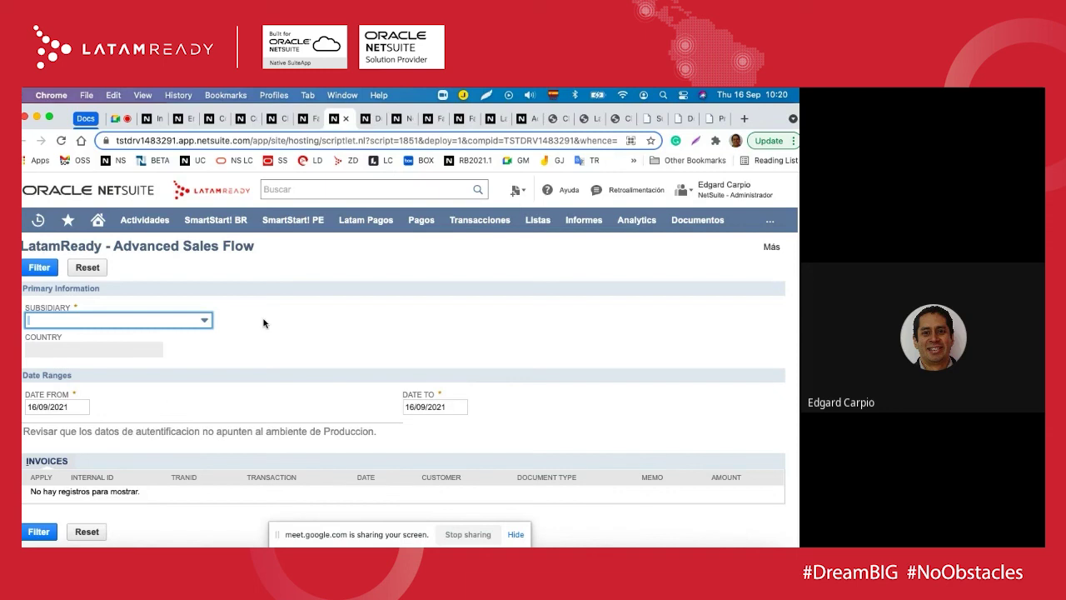
Step: Set the Advanced Sales Flow subsidiary to Honeycomb Holdings Inc. : LatamReady Chile and end the screen sharing
left_click(202, 322)
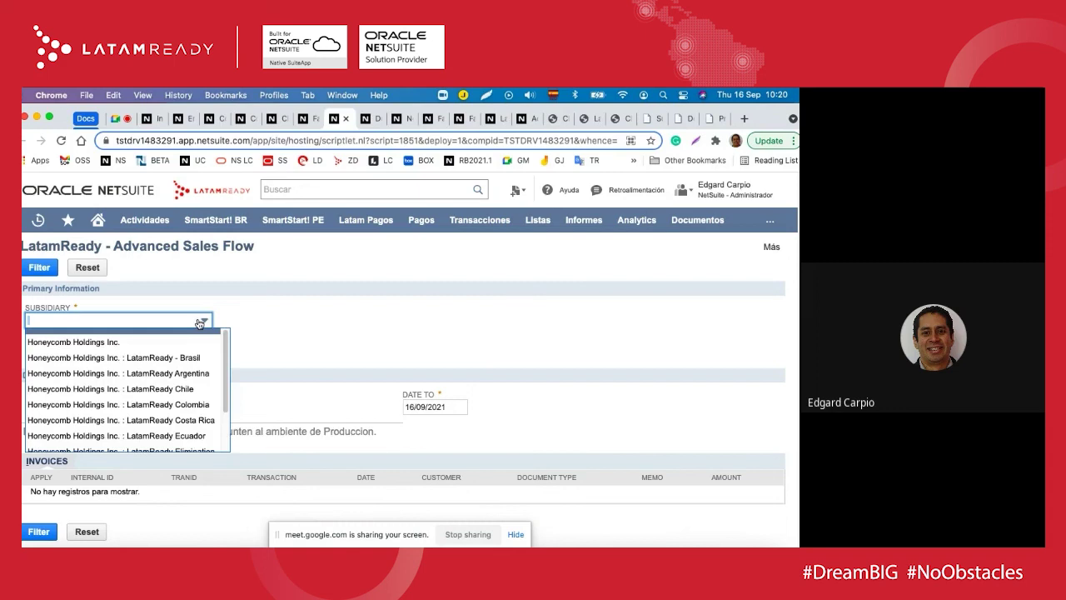
left_click(117, 388)
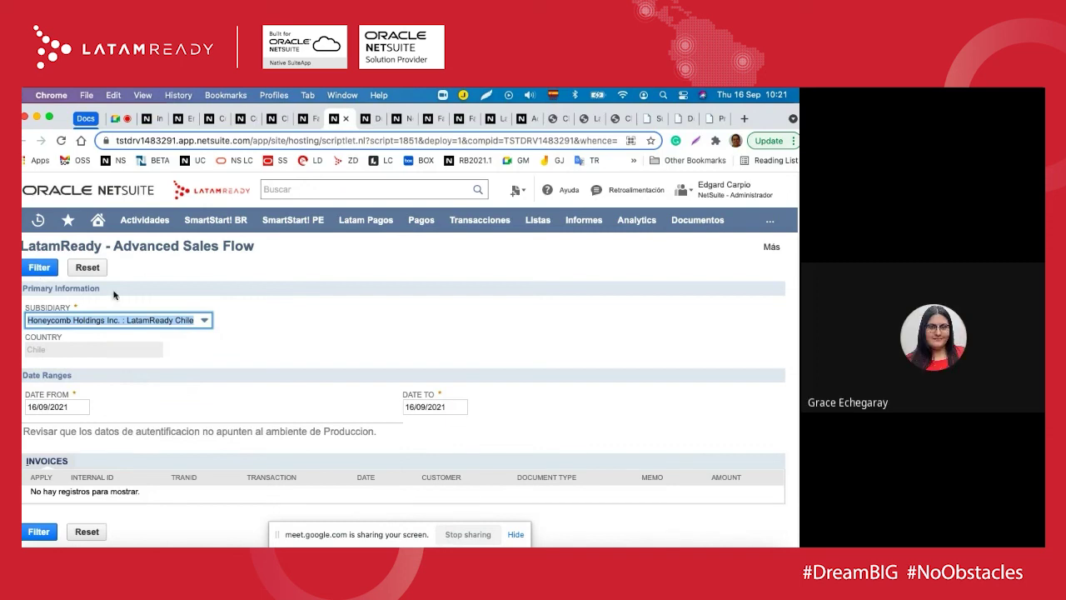
left_click(467, 535)
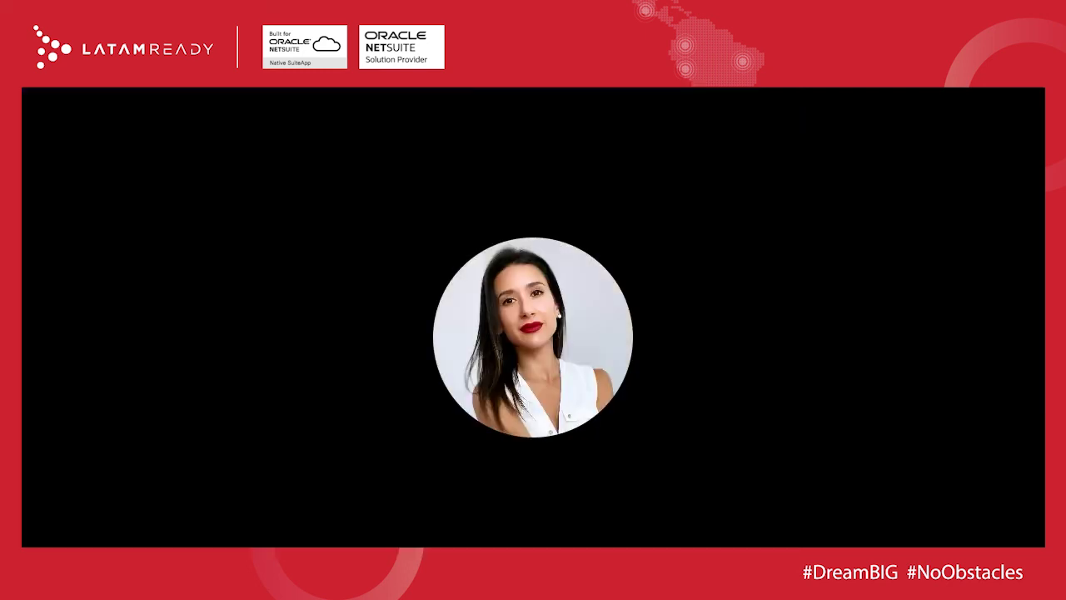